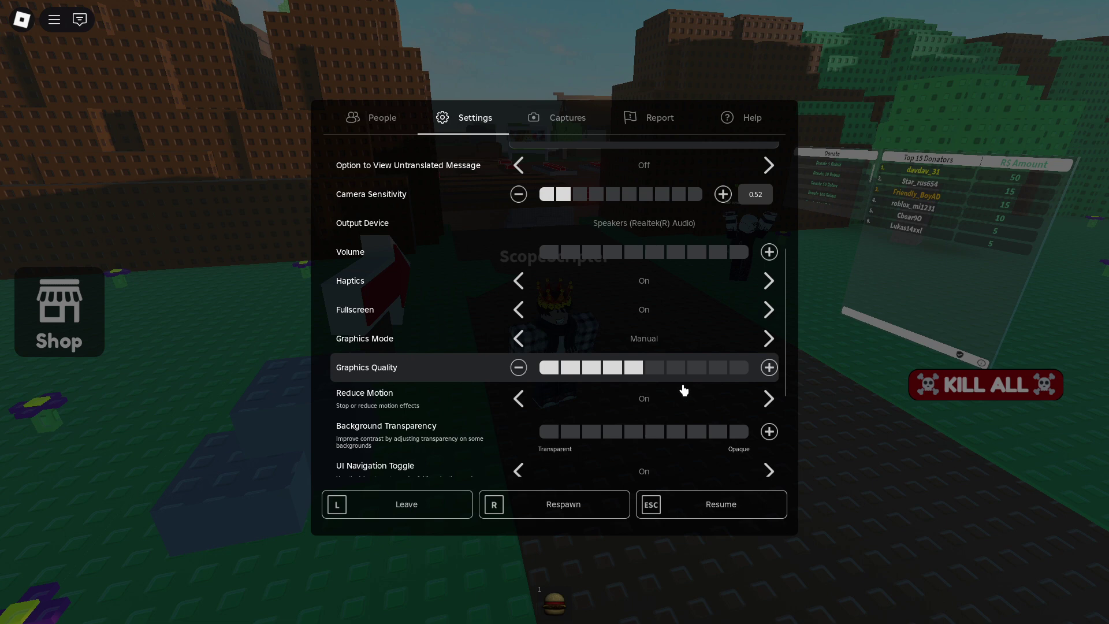
# Step: Lower Roblox's Graphics Quality slider from 5 to 4 bars in the Settings tab
pyautogui.click(613, 369)
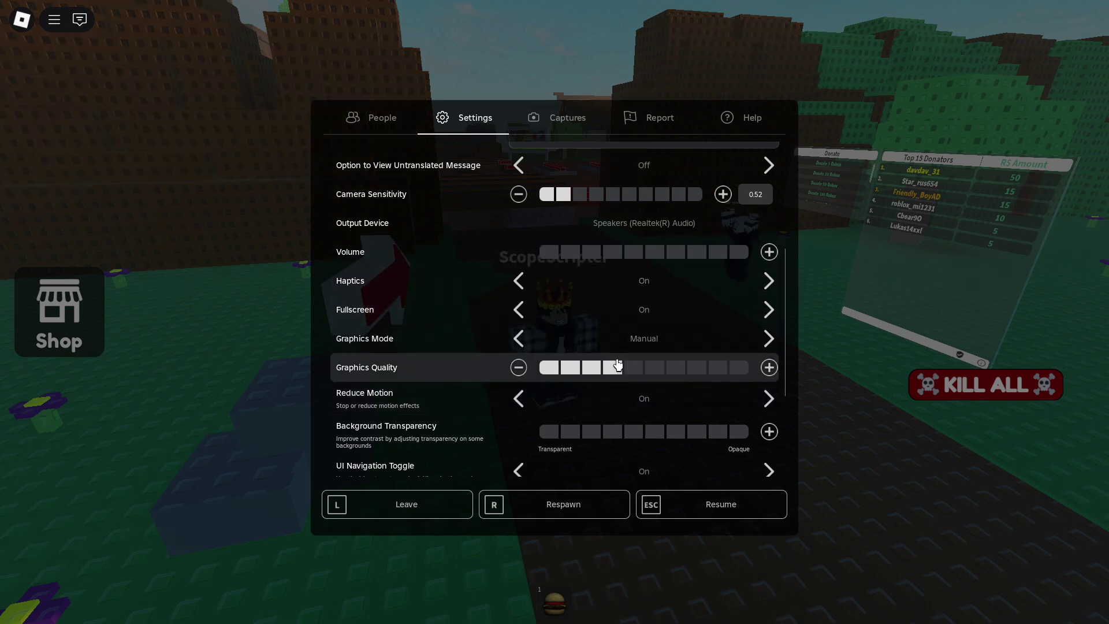
# Step: Close Roblox settings, toggle Shift Lock, and hide the game UI with Ctrl+Shift+G
pyautogui.press('Escape')
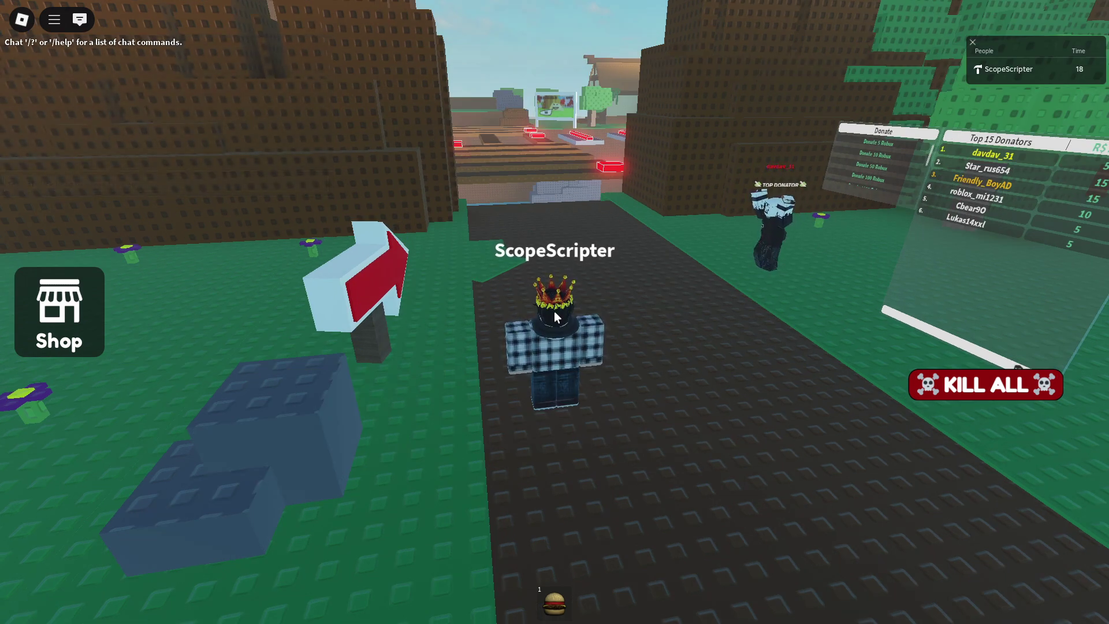
pyautogui.press('shift')
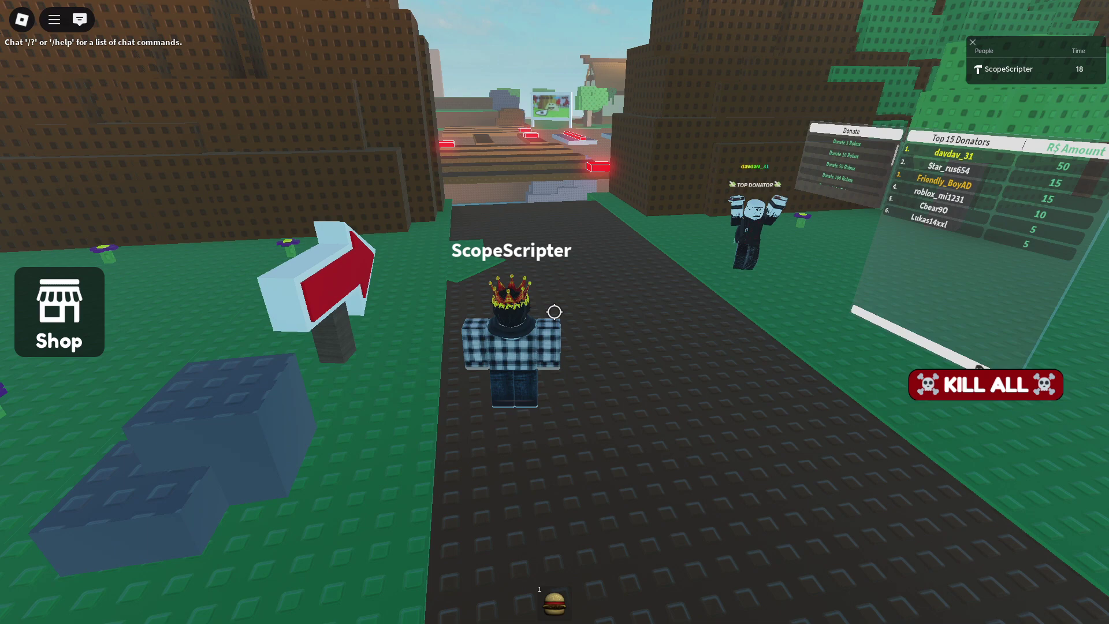
pyautogui.hotkey('ctrl', 'shift', 'g')
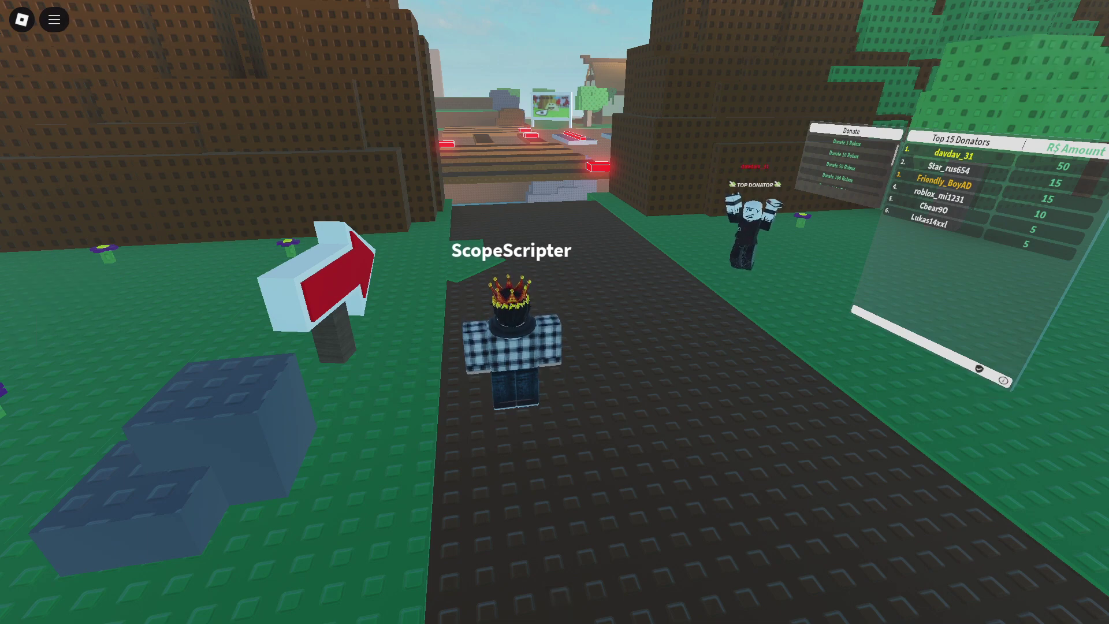
# Step: Fly the free camera to frame the island house beside the brown cliff
pyautogui.press('w')
pyautogui.scroll(5, 554, 312)
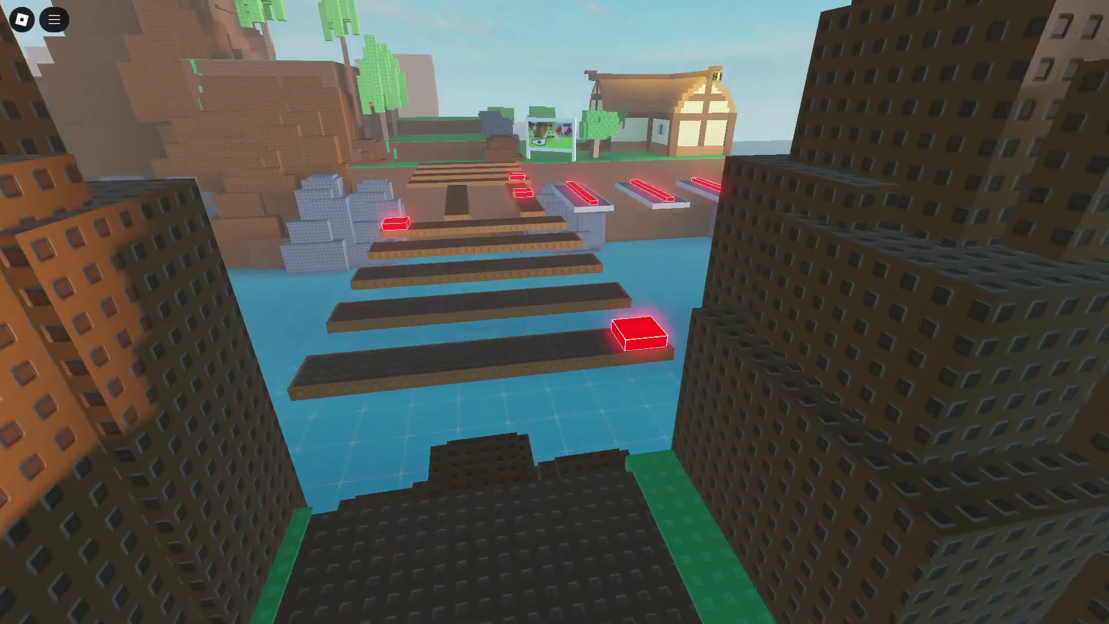
pyautogui.press('w')
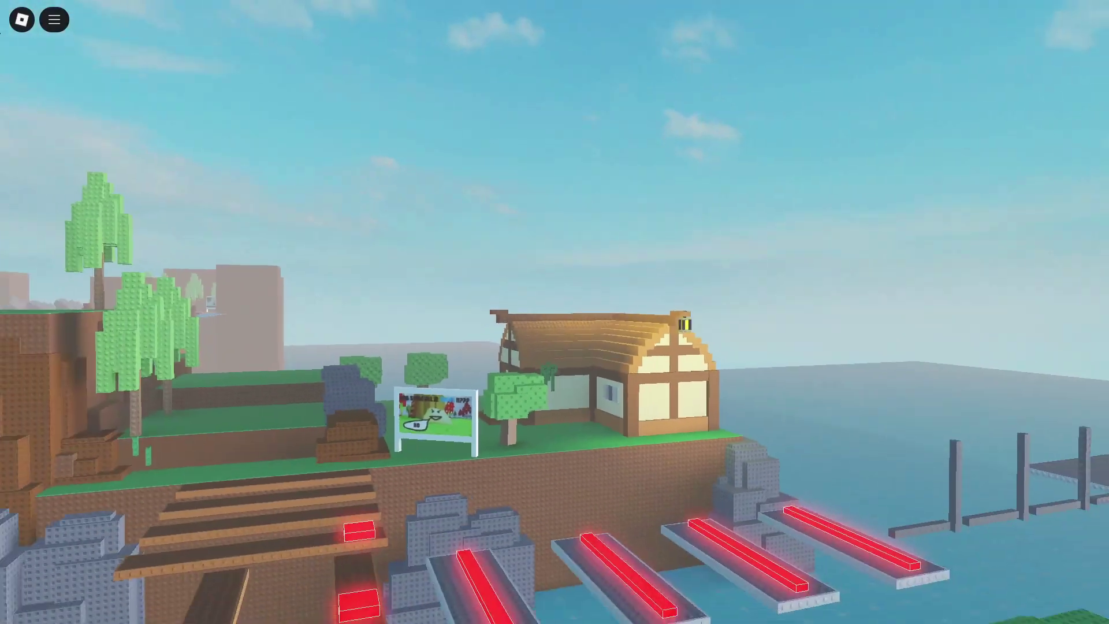
pyautogui.press('s')
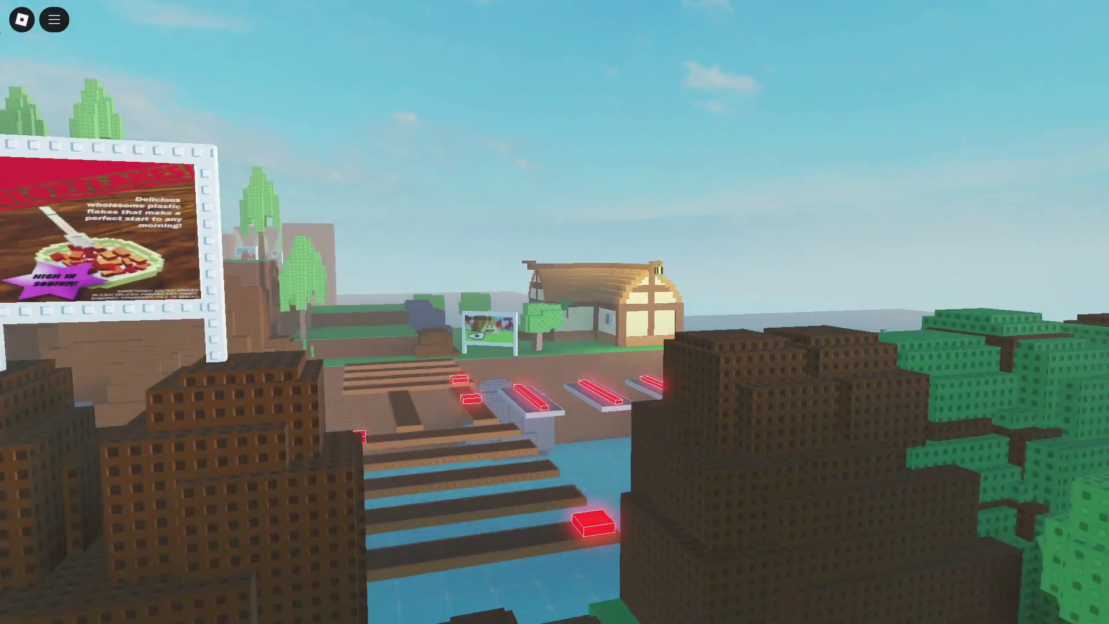
pyautogui.press('w')
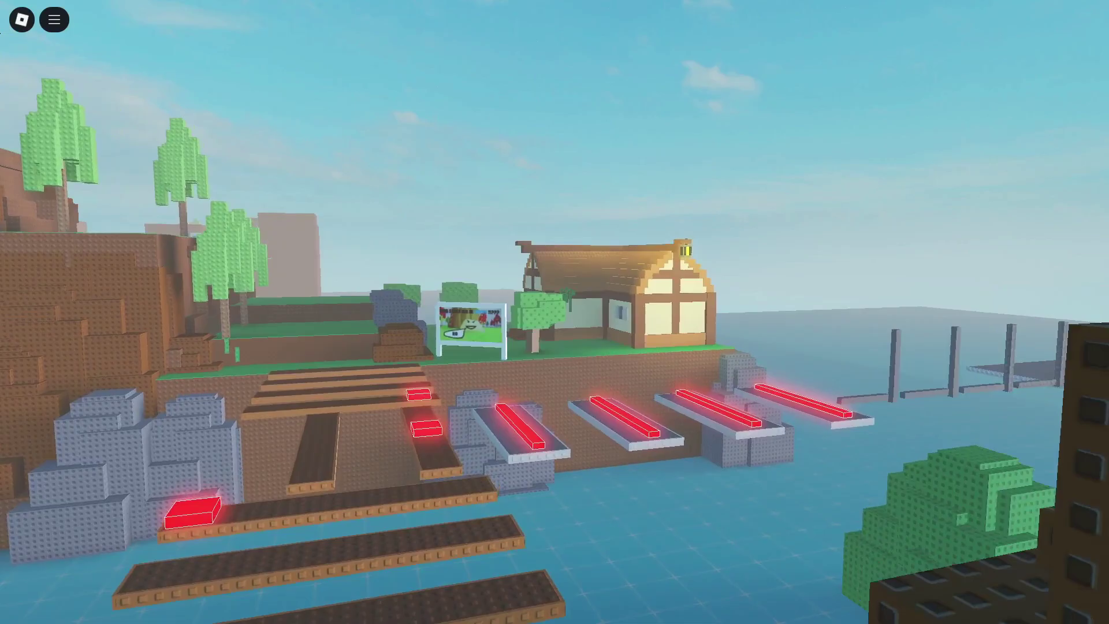
pyautogui.press('a')
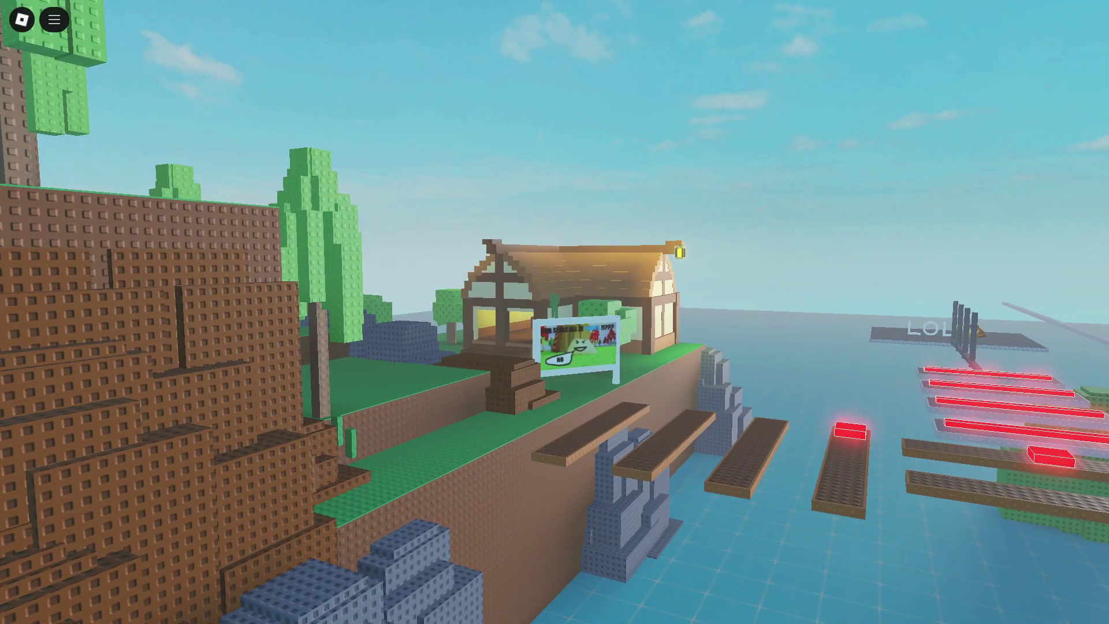
pyautogui.press('w')
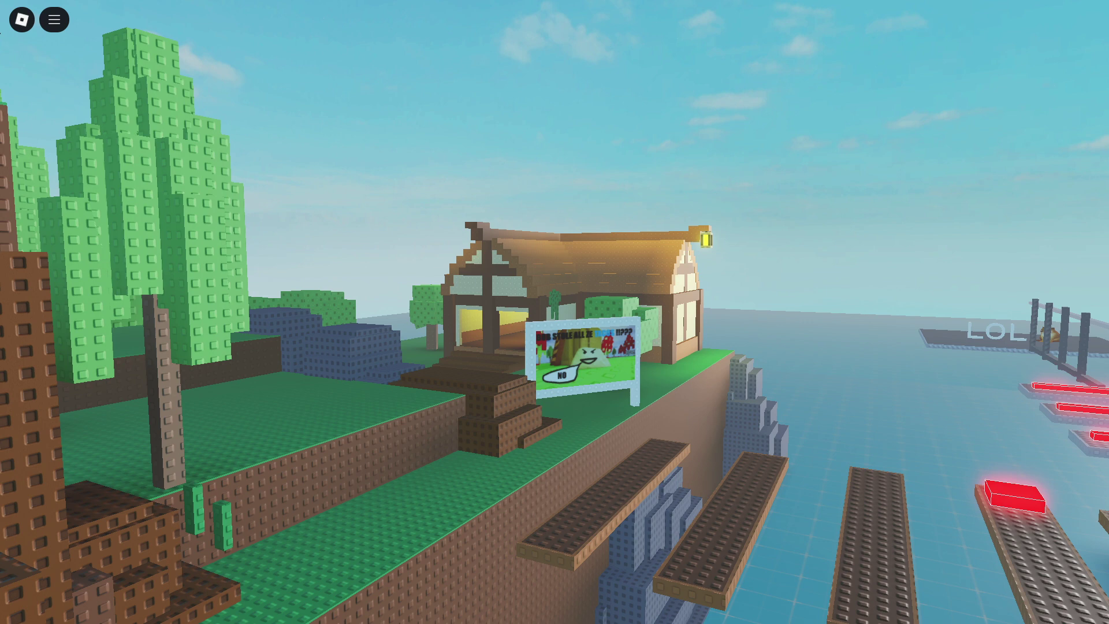
pyautogui.press('a')
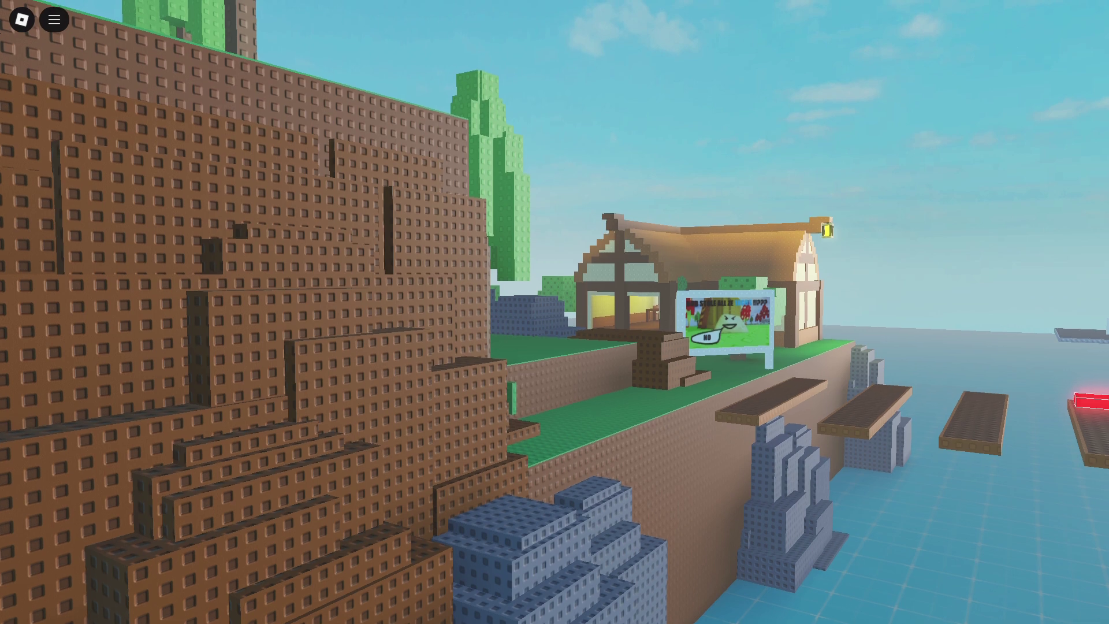
# Step: Snip nearly the whole game screen with Win+Shift+S
pyautogui.press('shift+super+s')
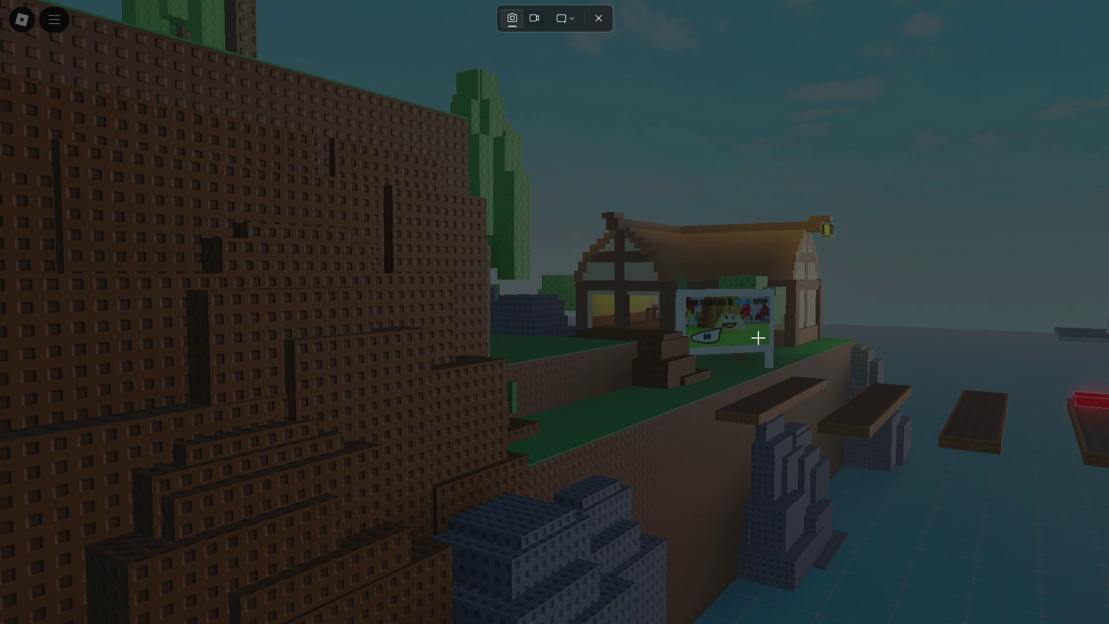
pyautogui.moveTo(1, 1); pyautogui.dragTo(1080, 623)
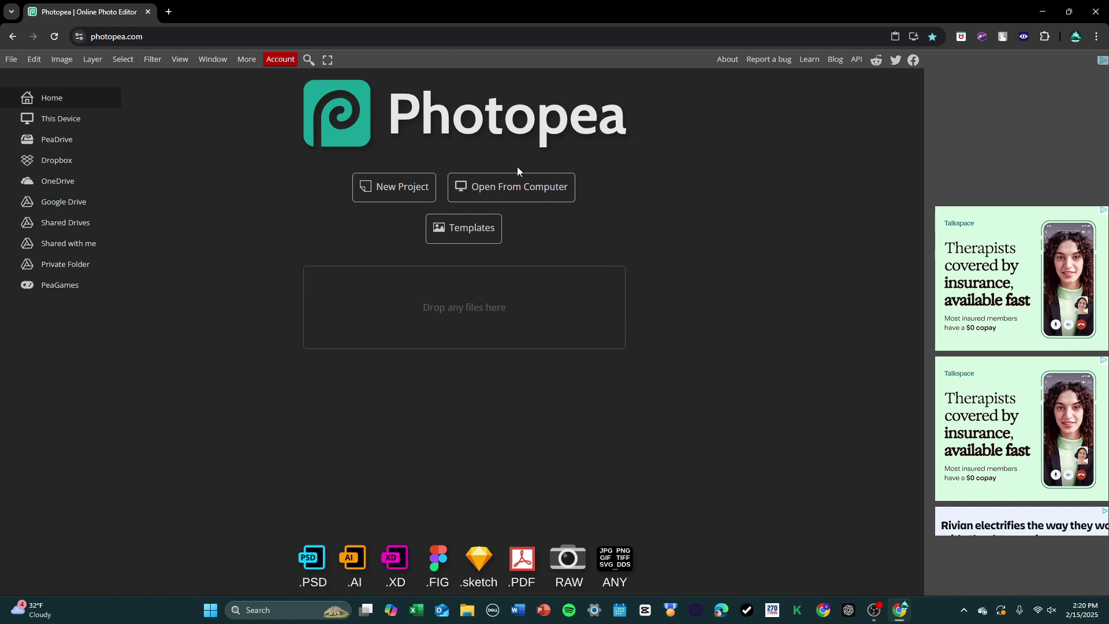
# Step: Start a new Photopea project with width and height both 512 pixels
pyautogui.click(403, 193)
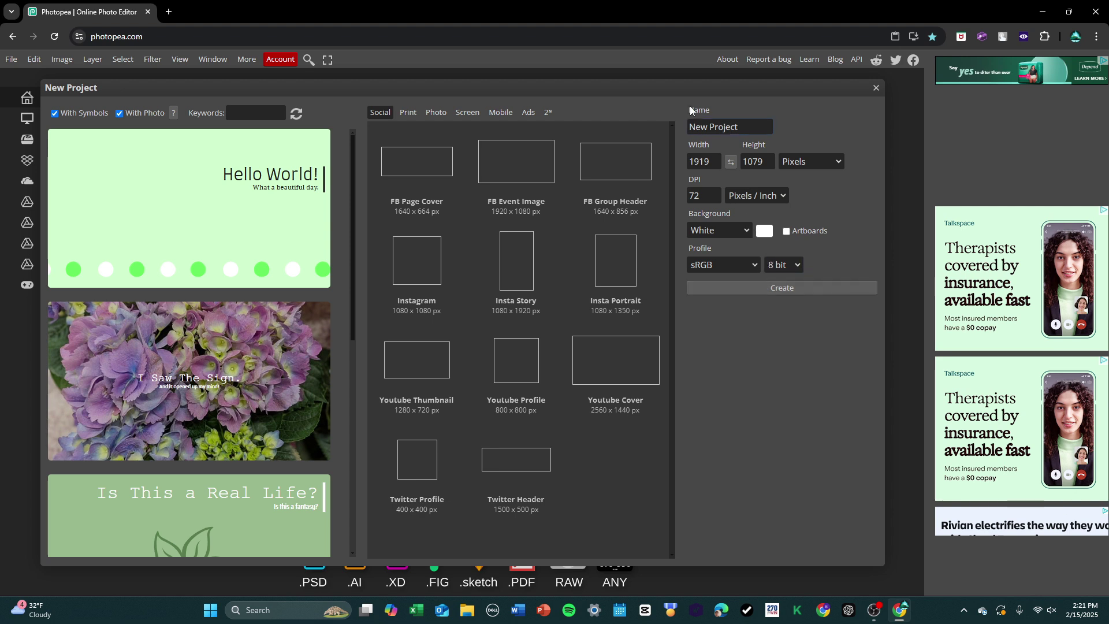
pyautogui.click(705, 161)
pyautogui.doubleClick(705, 161)
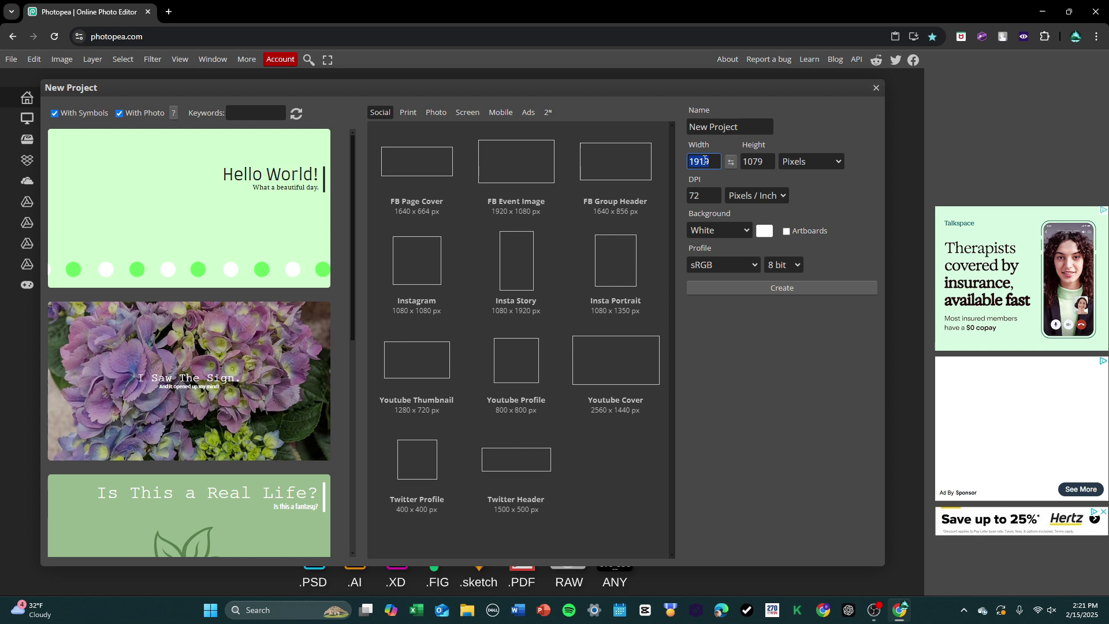
pyautogui.write('512')
pyautogui.click(767, 163)
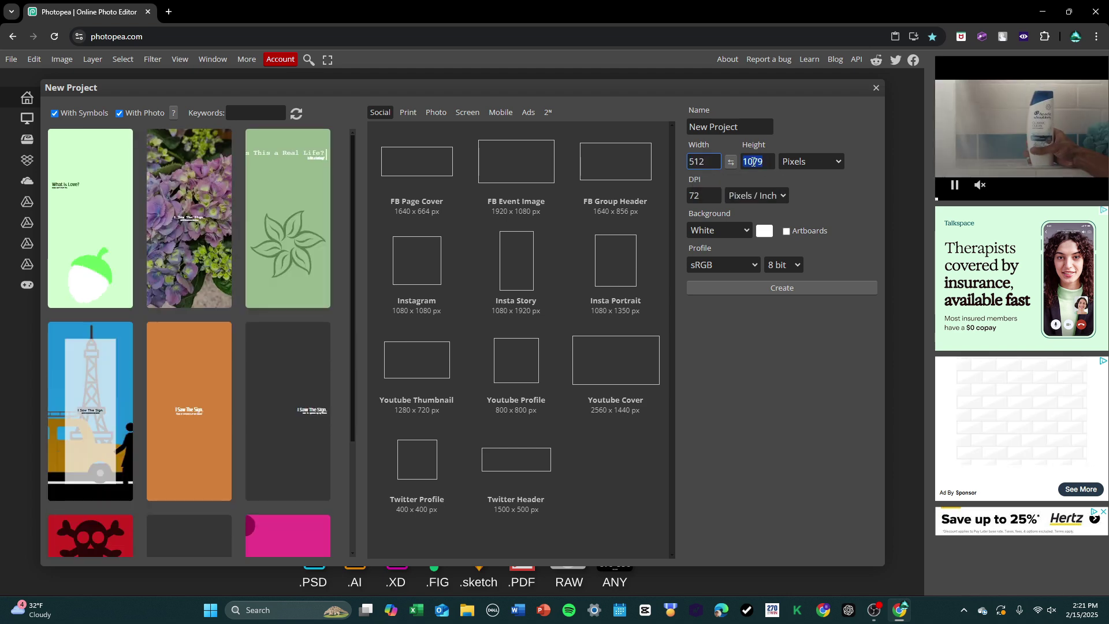
pyautogui.write('512')
pyautogui.click(798, 385)
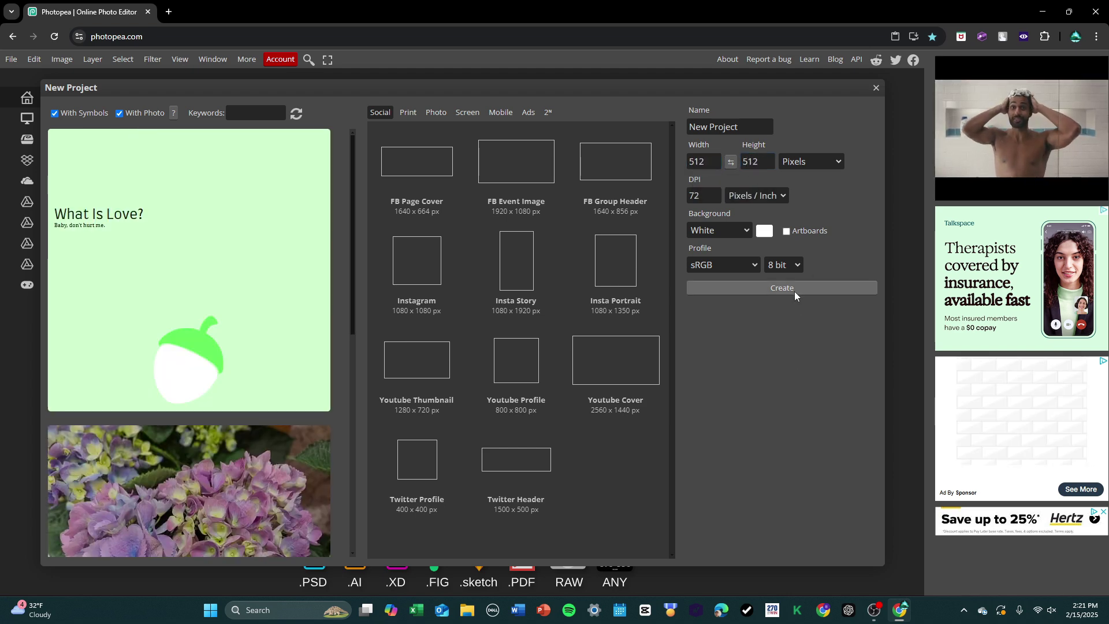
# Step: Create the 512 x 512 canvas and paste the game screenshot, trying a few positions
pyautogui.click(794, 291)
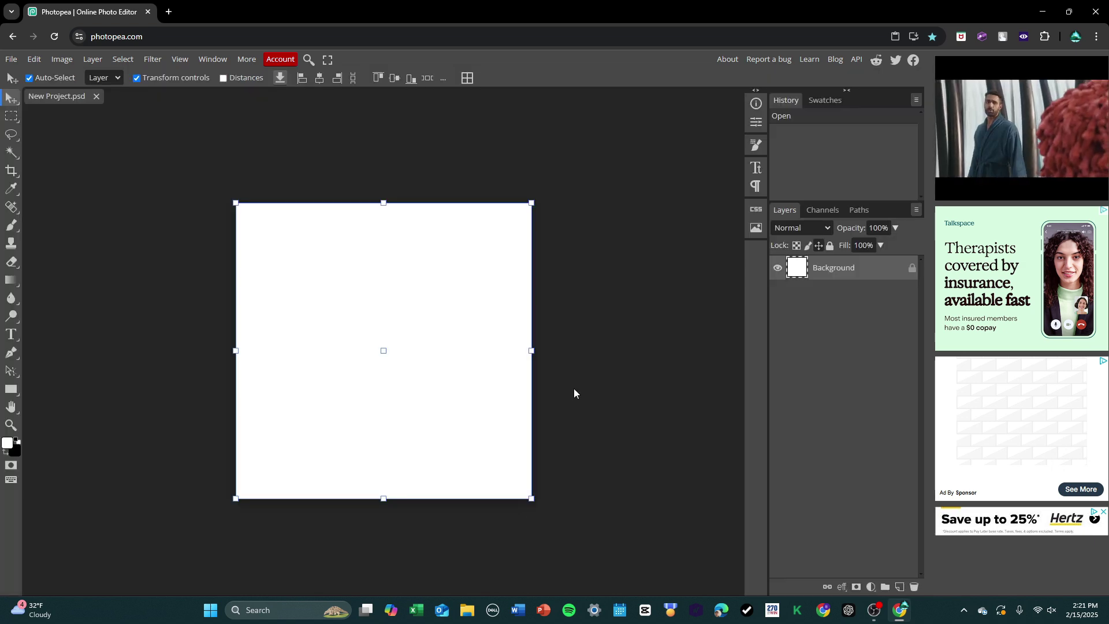
pyautogui.hotkey('ctrl', 'v')
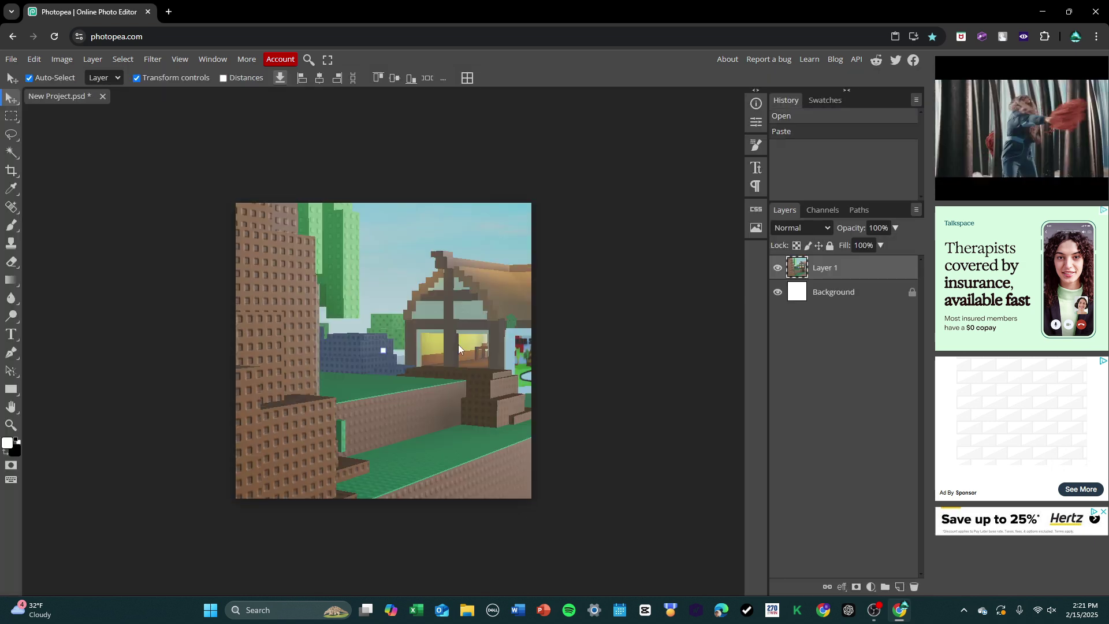
pyautogui.moveTo(476, 348); pyautogui.dragTo(496, 341)
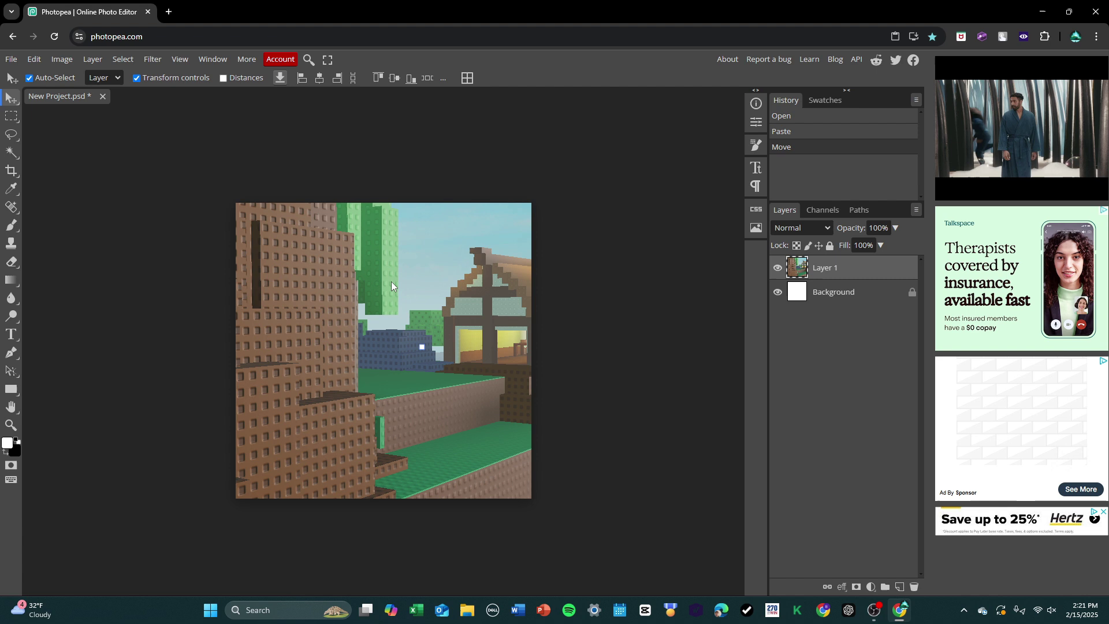
pyautogui.moveTo(383, 279); pyautogui.dragTo(477, 312)
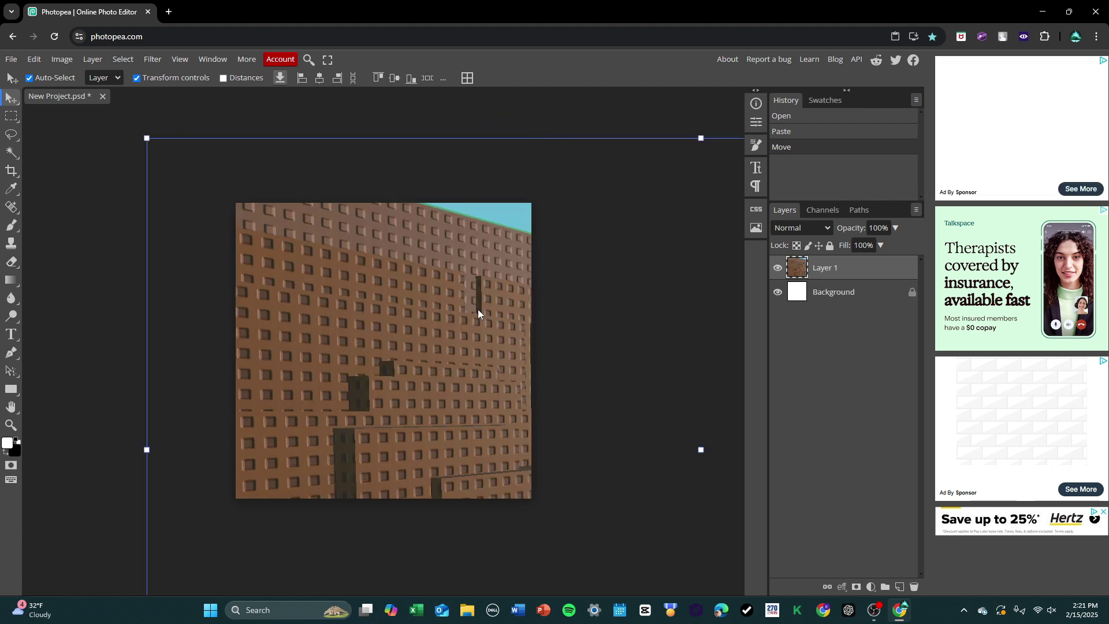
pyautogui.moveTo(420, 228); pyautogui.dragTo(409, 213)
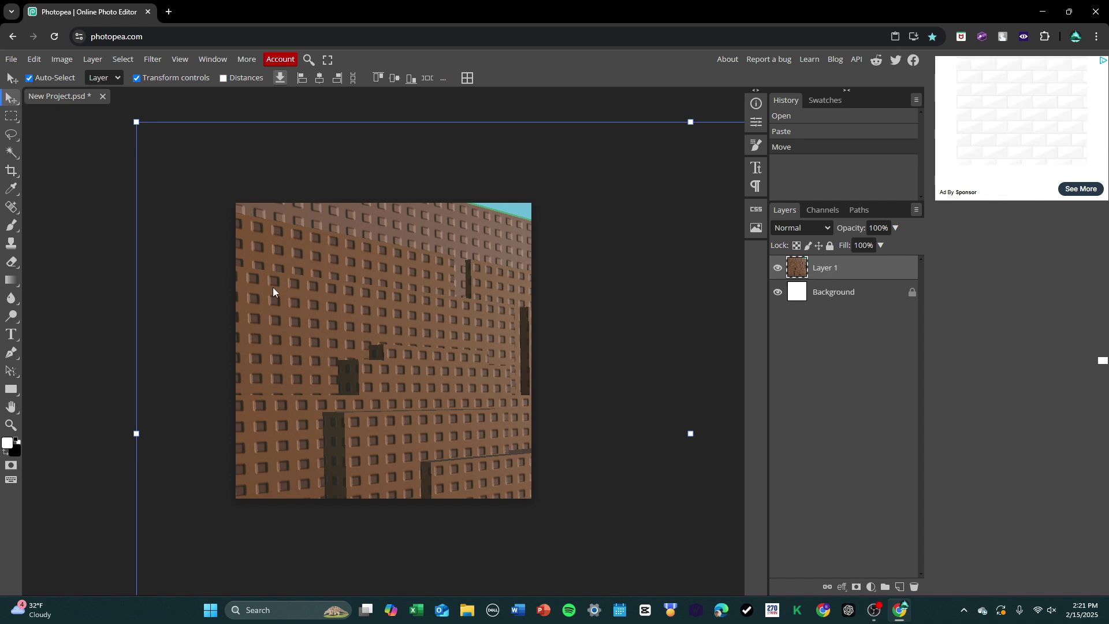
pyautogui.hotkey('ctrl', 'z')
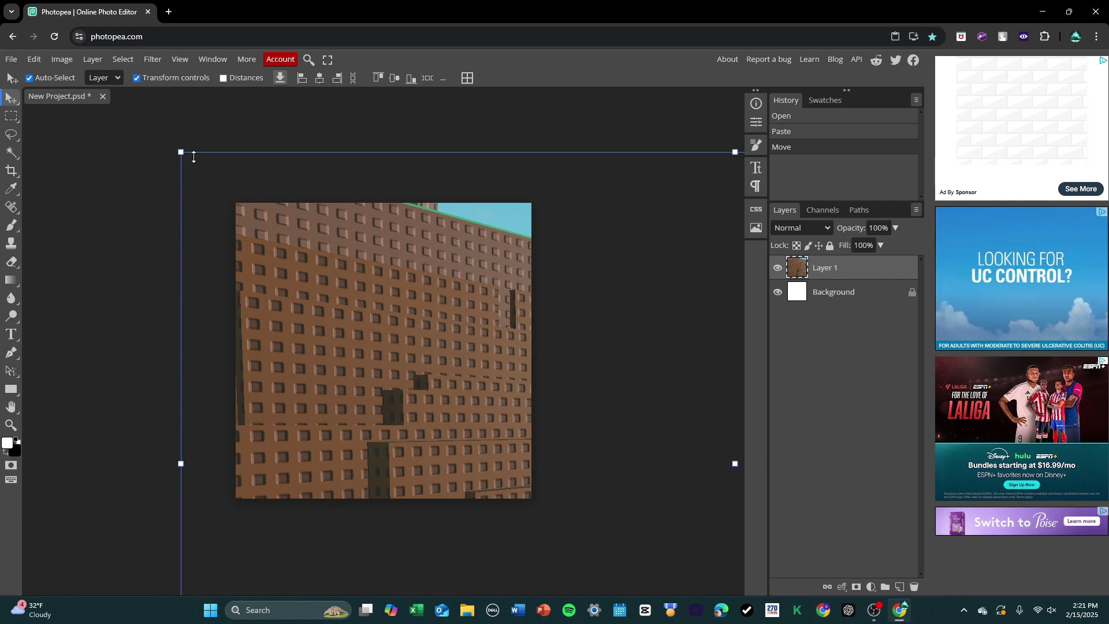
# Step: Shrink and centre the screenshot so the house fills the canvas, then apply and deselect
pyautogui.click(145, 79)
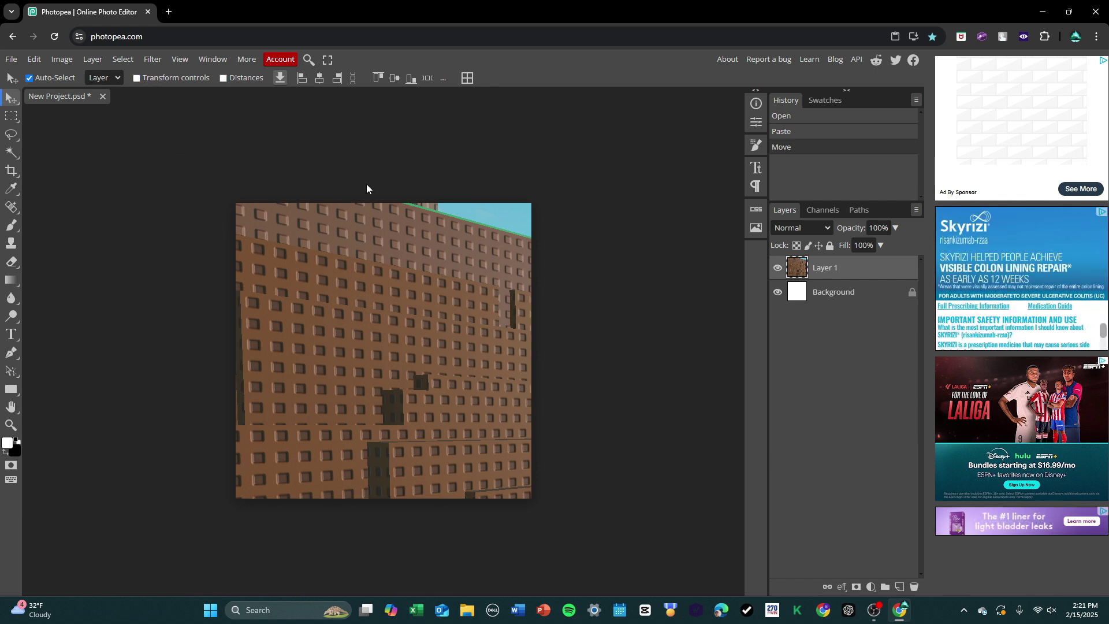
pyautogui.moveTo(366, 186); pyautogui.dragTo(327, 264)
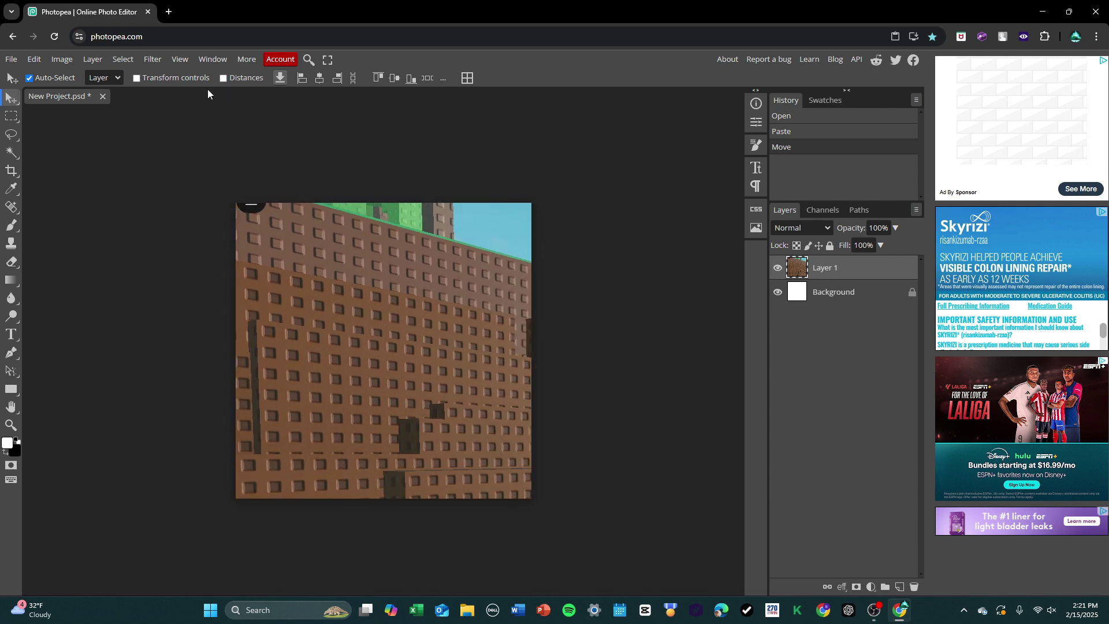
pyautogui.click(160, 80)
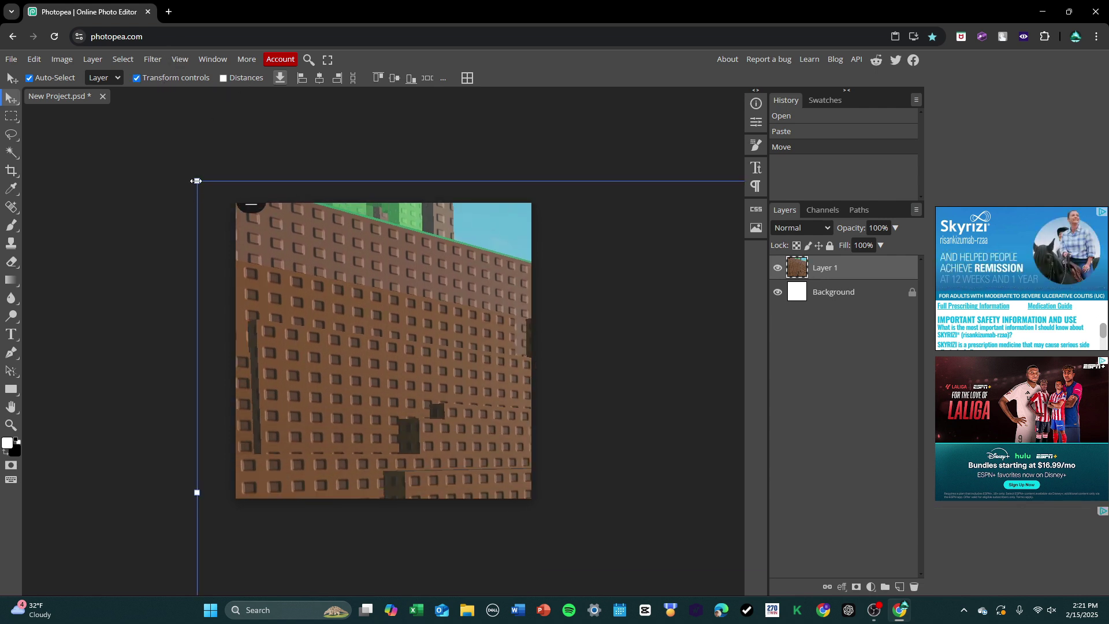
pyautogui.moveTo(196, 183); pyautogui.dragTo(461, 265)
pyautogui.moveTo(514, 420); pyautogui.dragTo(161, 335)
pyautogui.moveTo(330, 338); pyautogui.dragTo(451, 346)
pyautogui.press('Return')
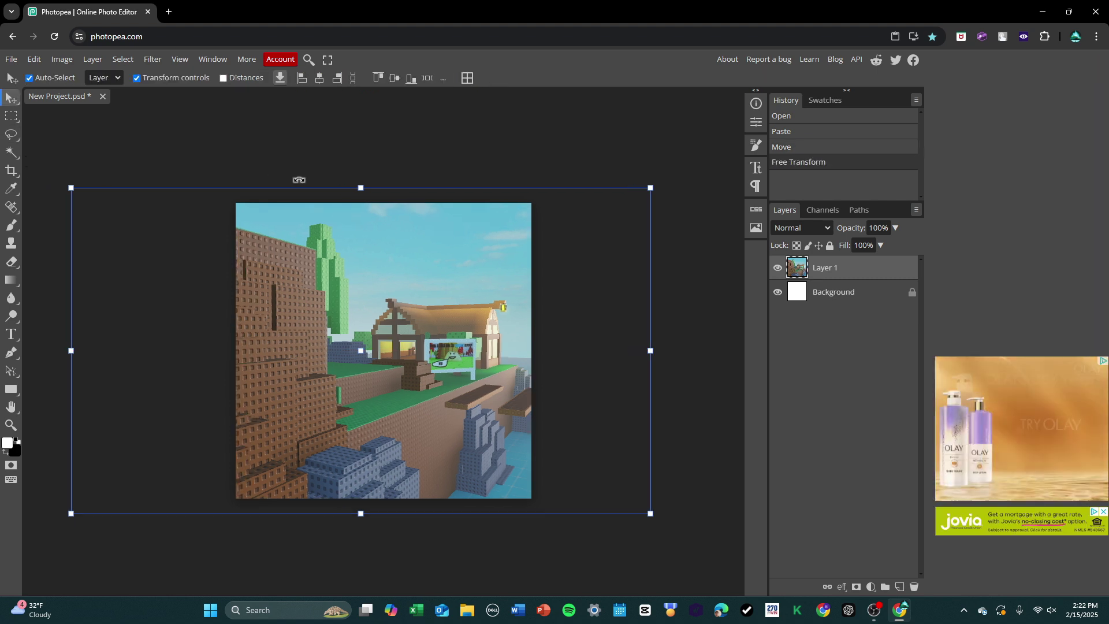
pyautogui.click(507, 144)
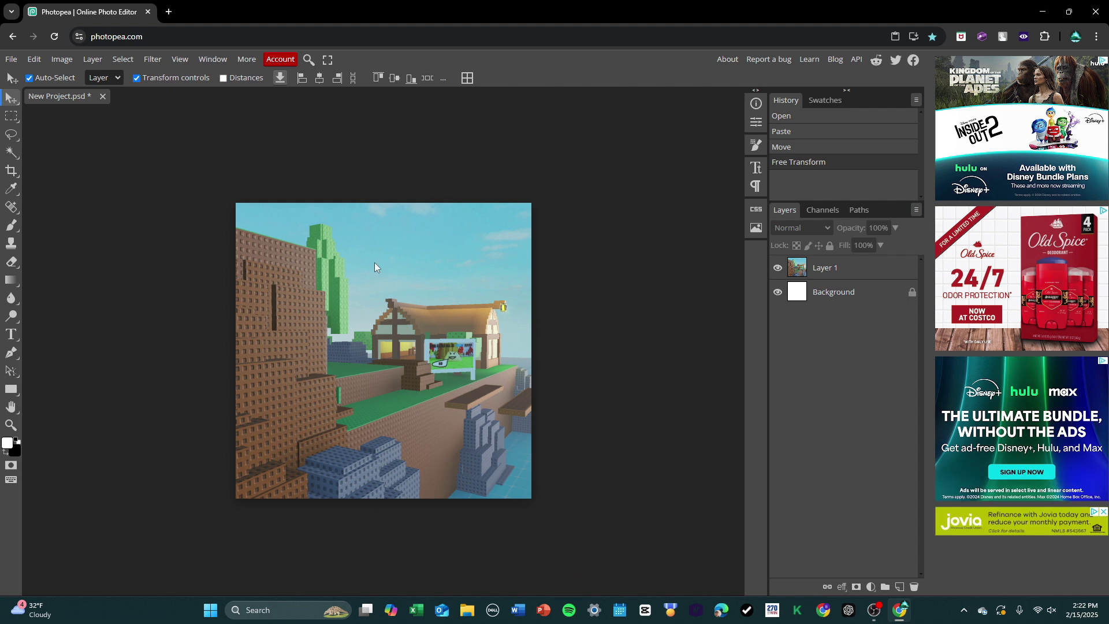
# Step: Add a text layer reading 'text' above the house
pyautogui.click(12, 335)
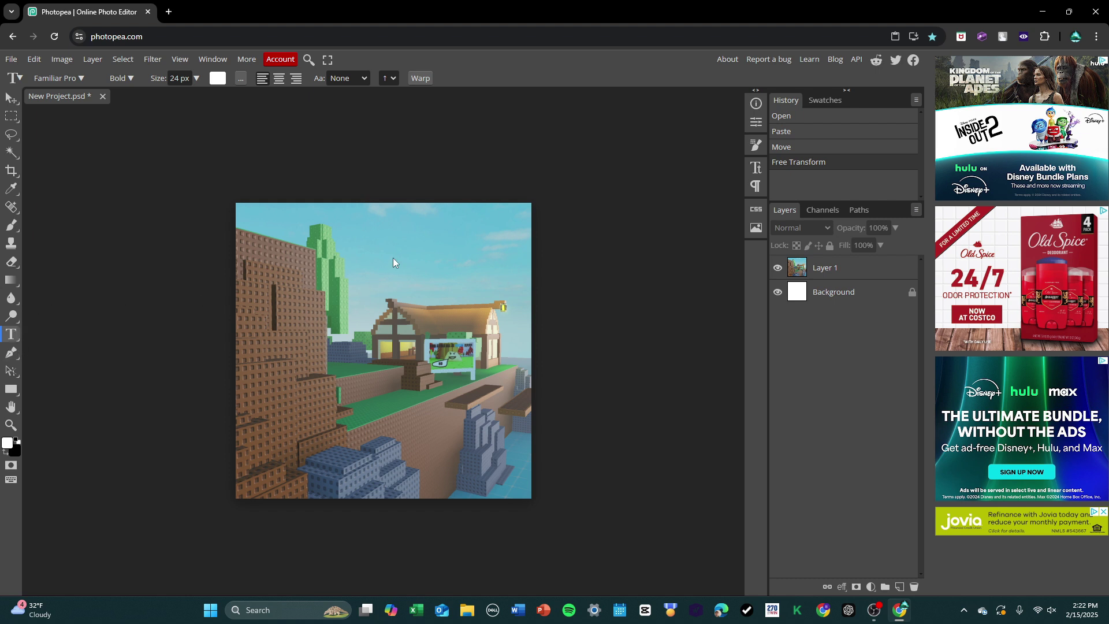
pyautogui.click(408, 304)
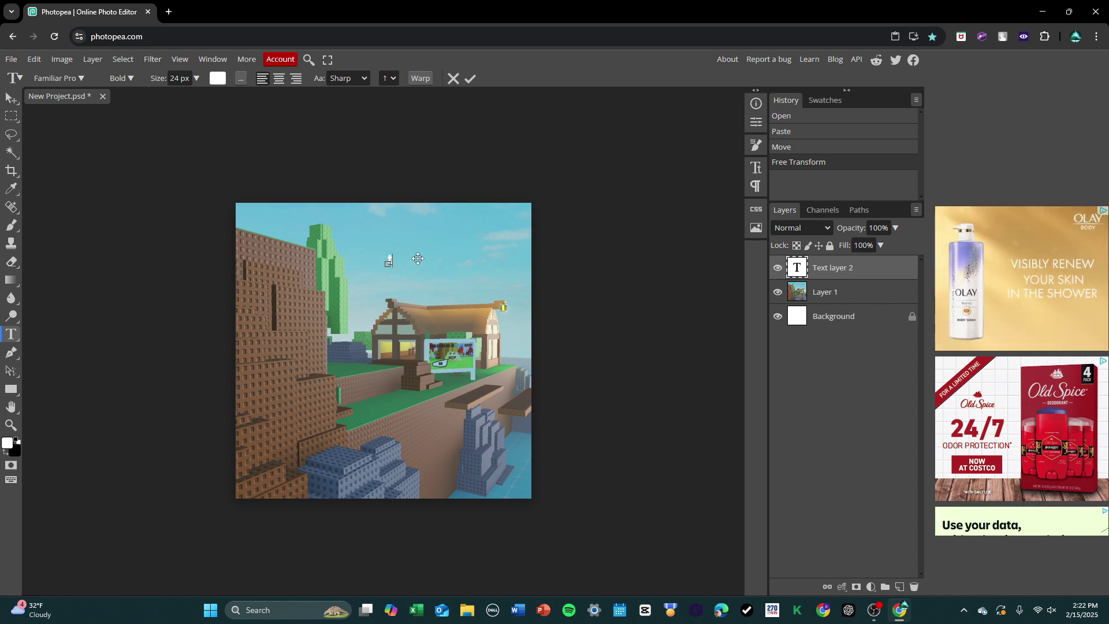
pyautogui.write('te')
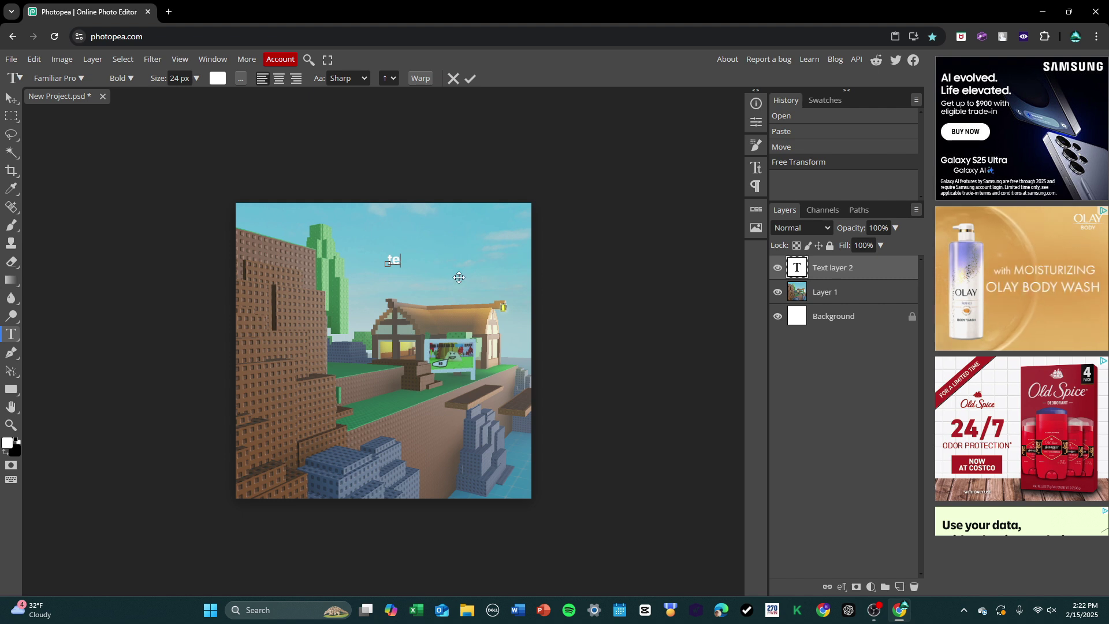
pyautogui.write('xt')
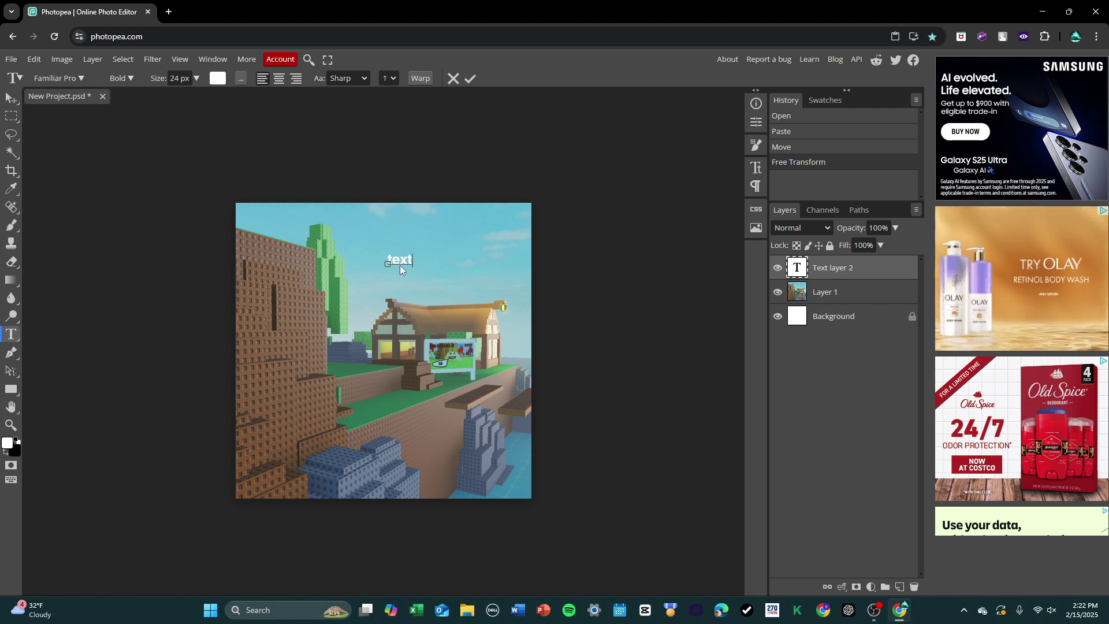
# Step: Set the word to Familiar Pro at 50 px and nudge it slightly down-left
pyautogui.hotkey('ctrl', 'a')
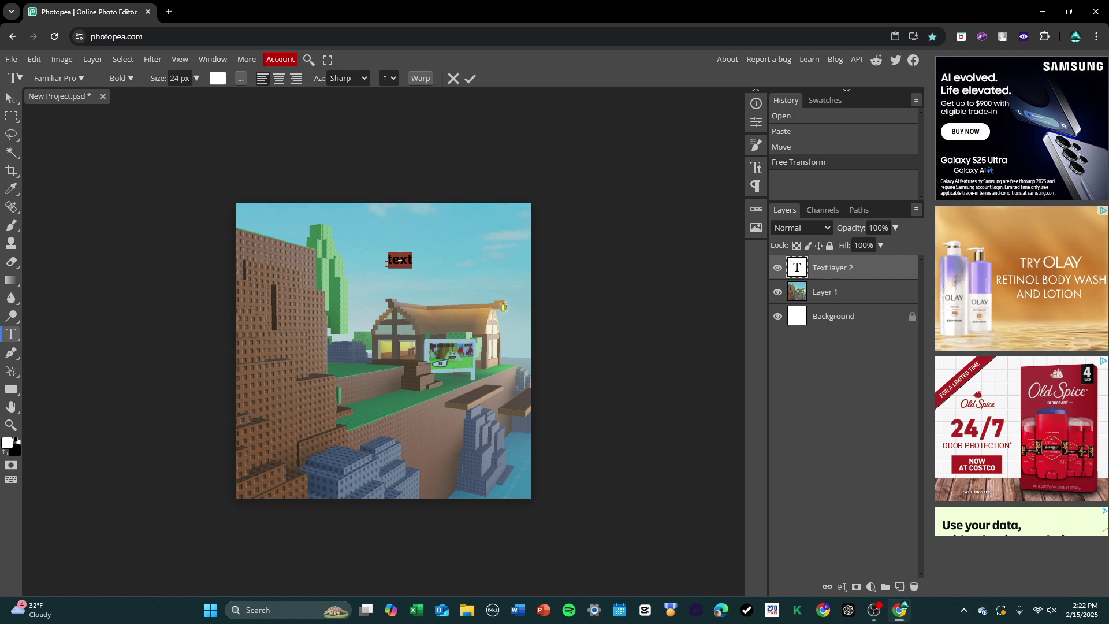
pyautogui.click(70, 81)
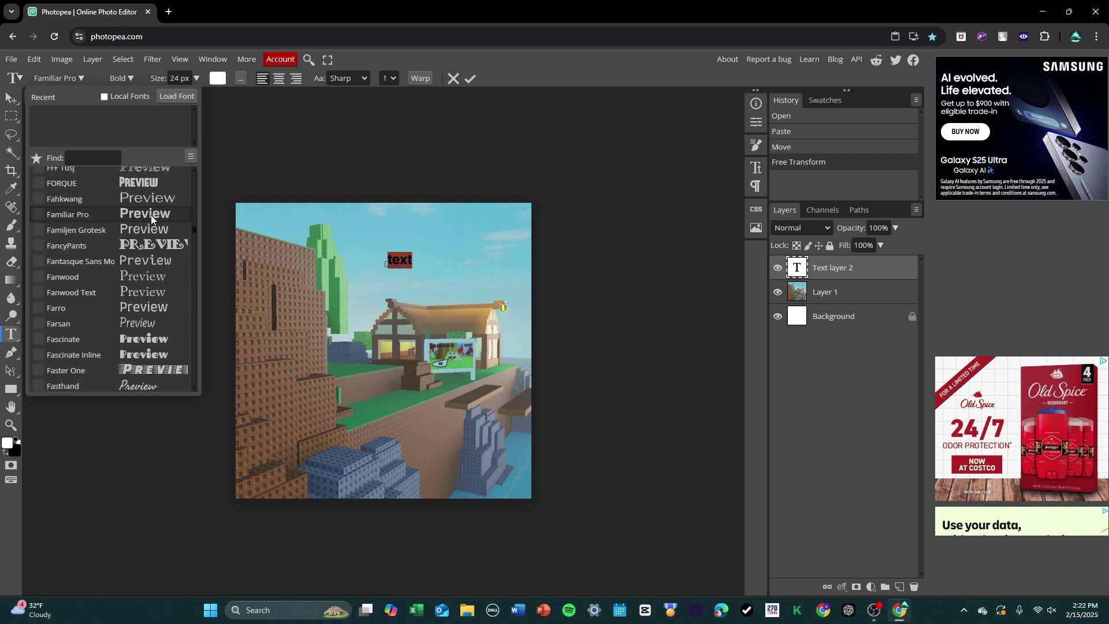
pyautogui.click(74, 77)
pyautogui.click(122, 78)
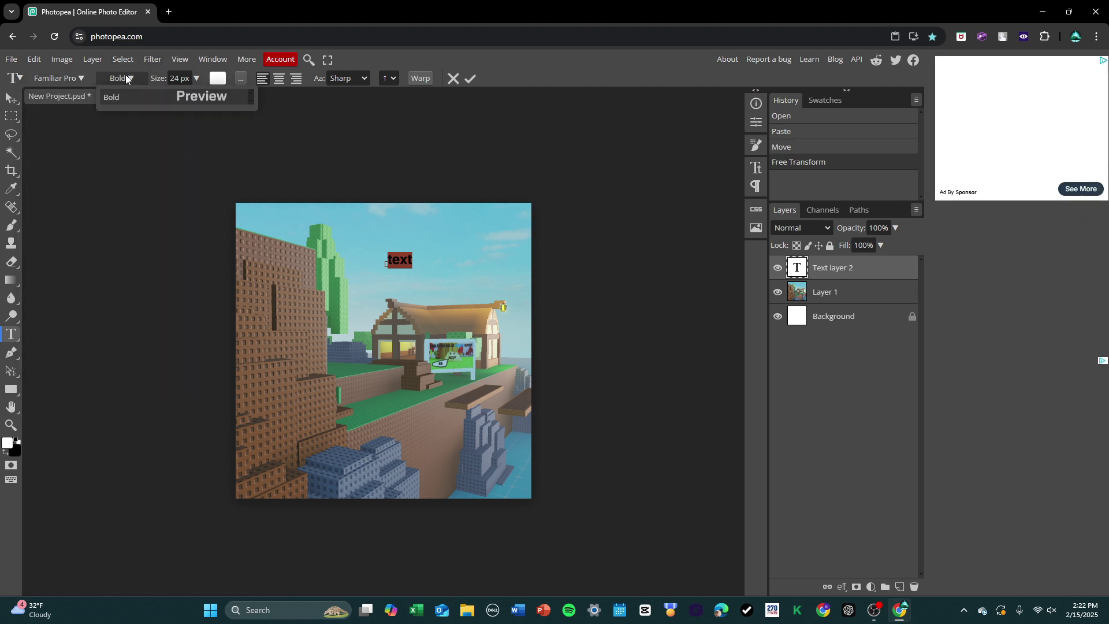
pyautogui.click(179, 79)
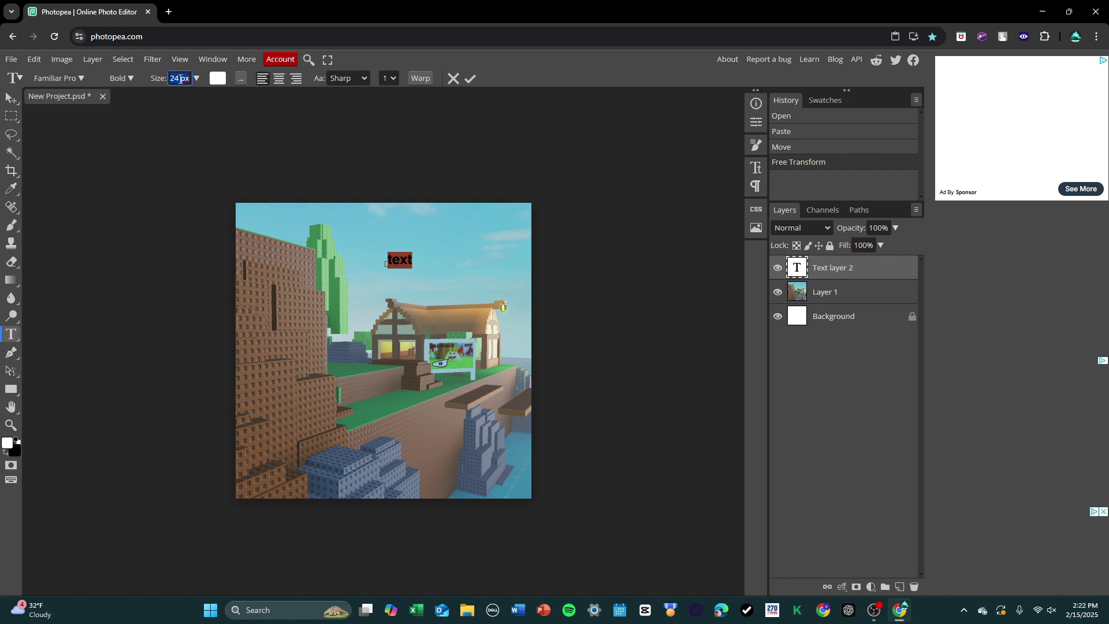
pyautogui.write('50')
pyautogui.press('Return')
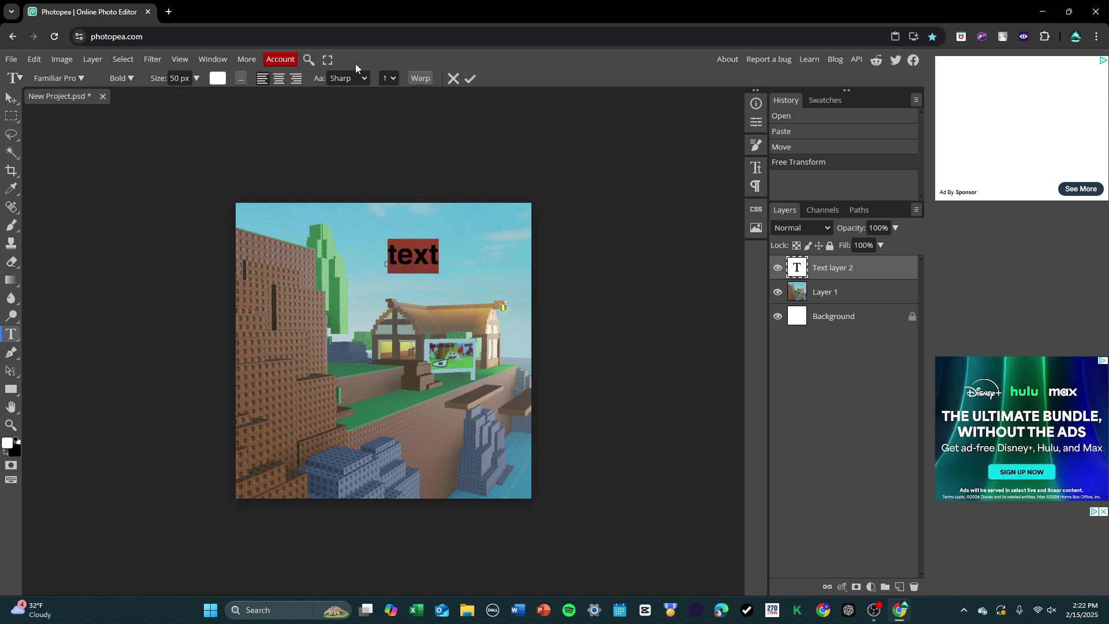
pyautogui.click(443, 295)
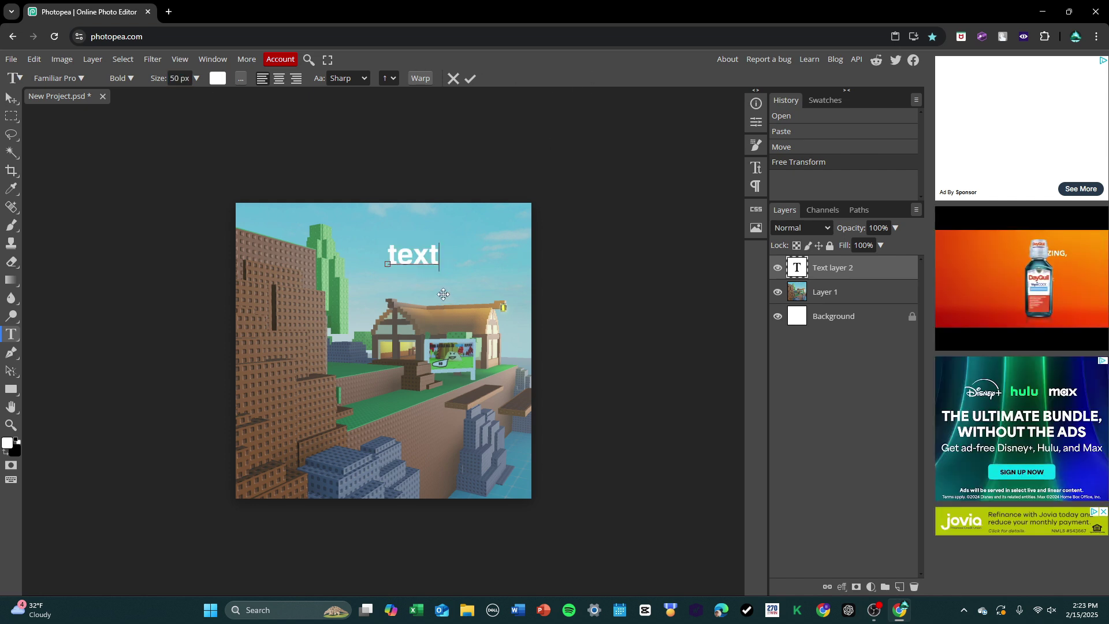
pyautogui.moveTo(443, 294); pyautogui.dragTo(434, 305)
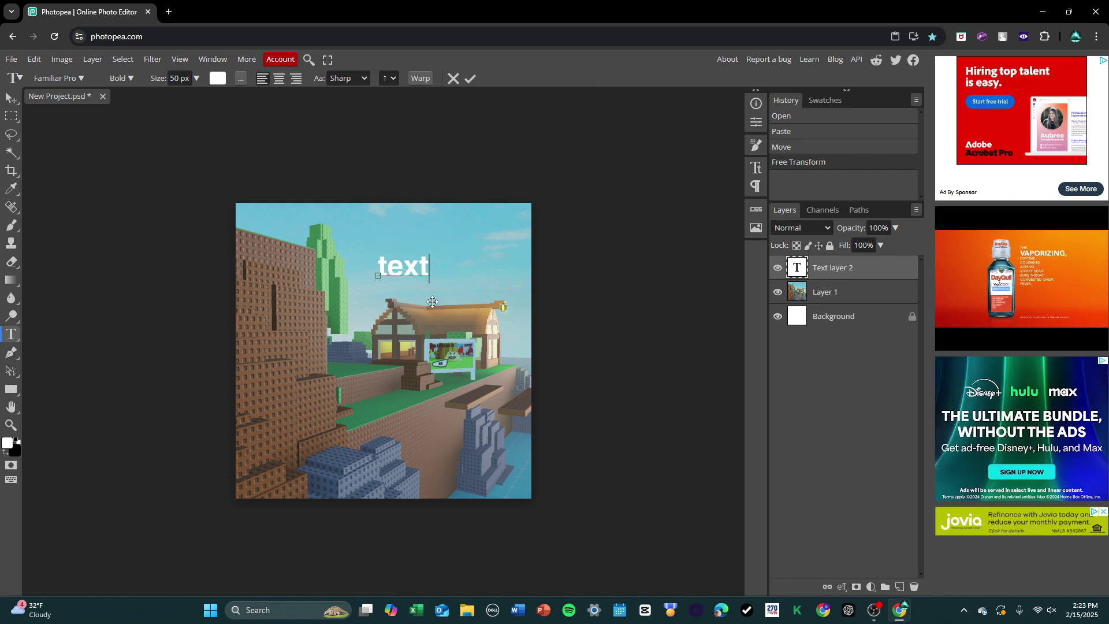
# Step: Open the text layer's Layer Style and enable a dark Stroke
pyautogui.rightClick(815, 277)
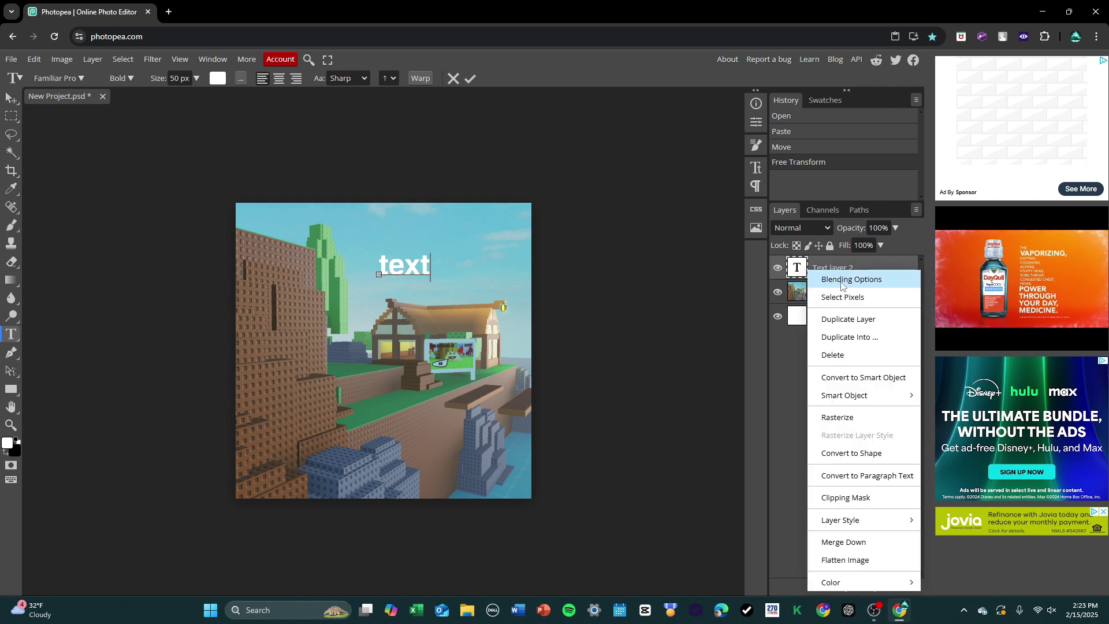
pyautogui.click(839, 282)
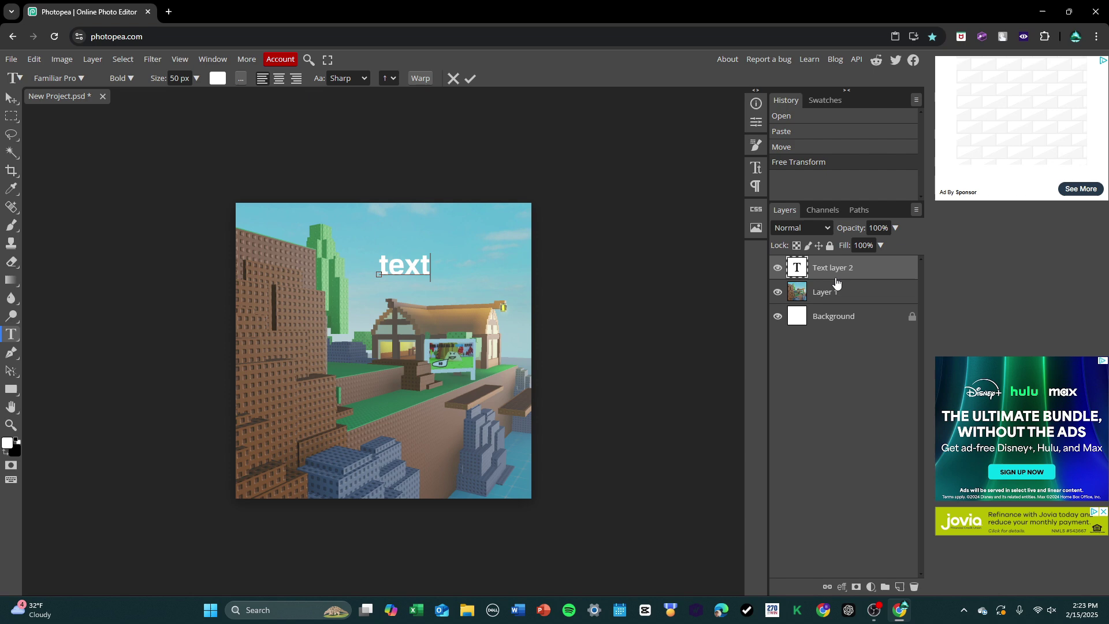
pyautogui.moveTo(379, 149); pyautogui.dragTo(875, 334)
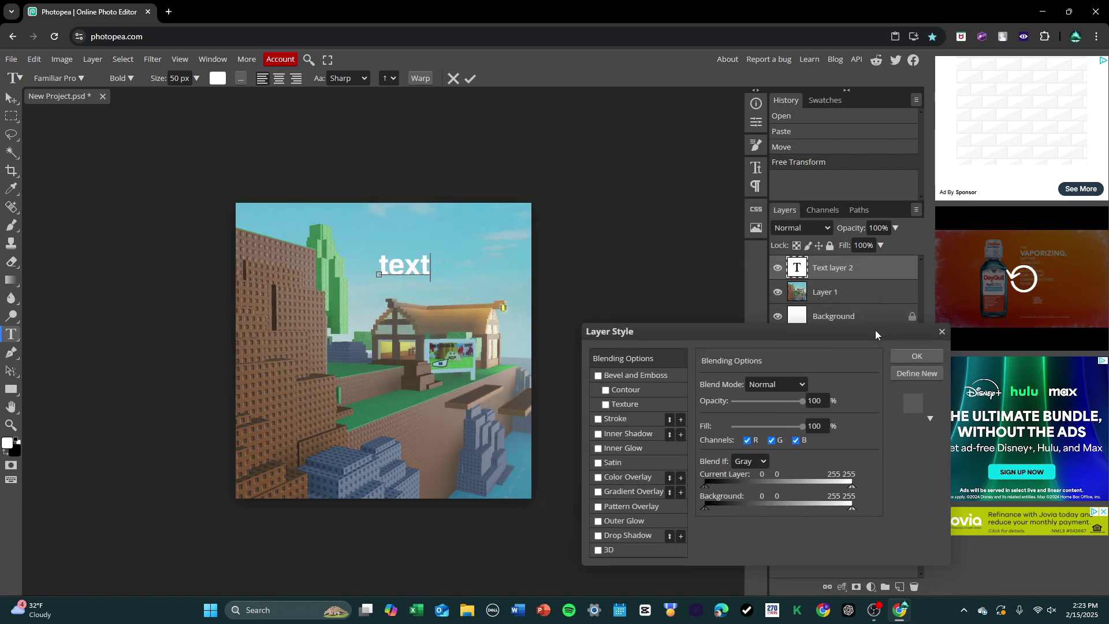
pyautogui.click(599, 420)
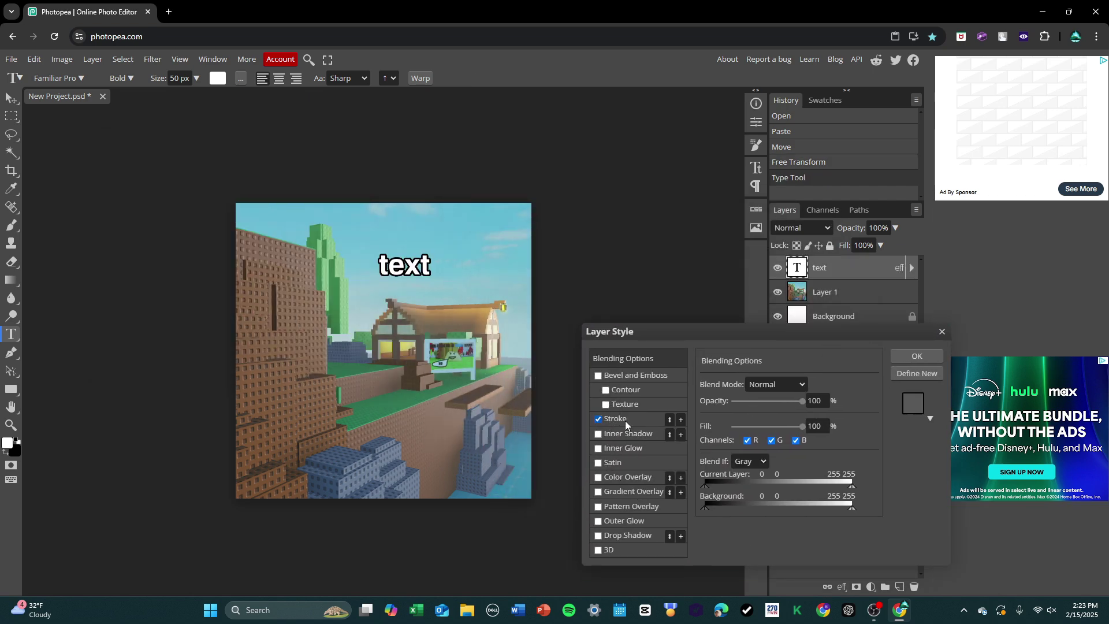
pyautogui.click(634, 414)
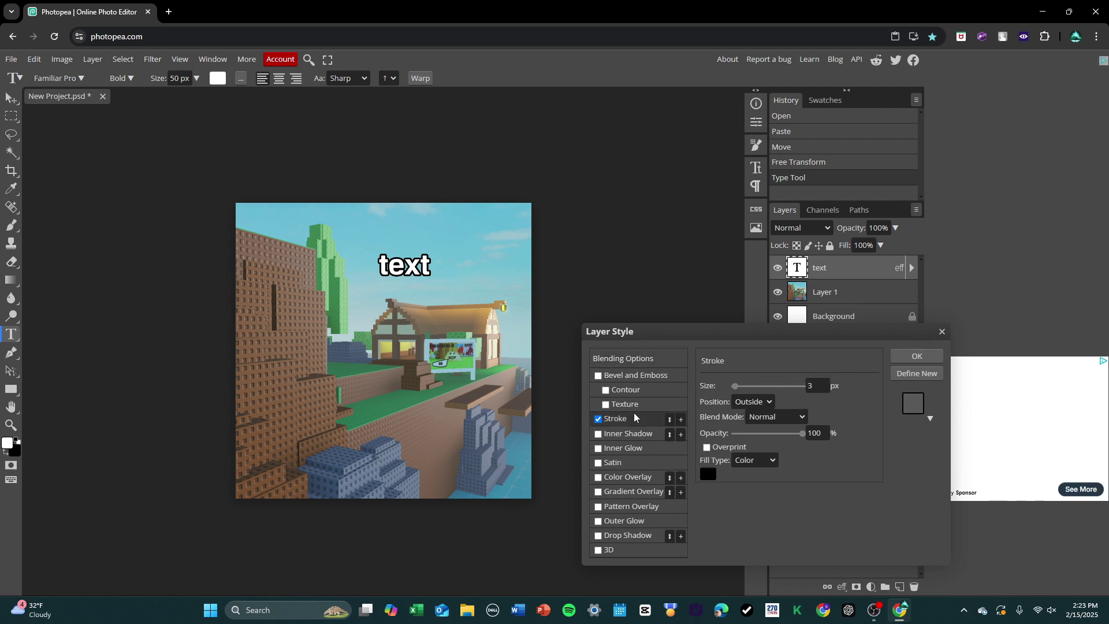
# Step: Try Inner Shadow and Drop Shadow on the text, then turn both off
pyautogui.click(625, 435)
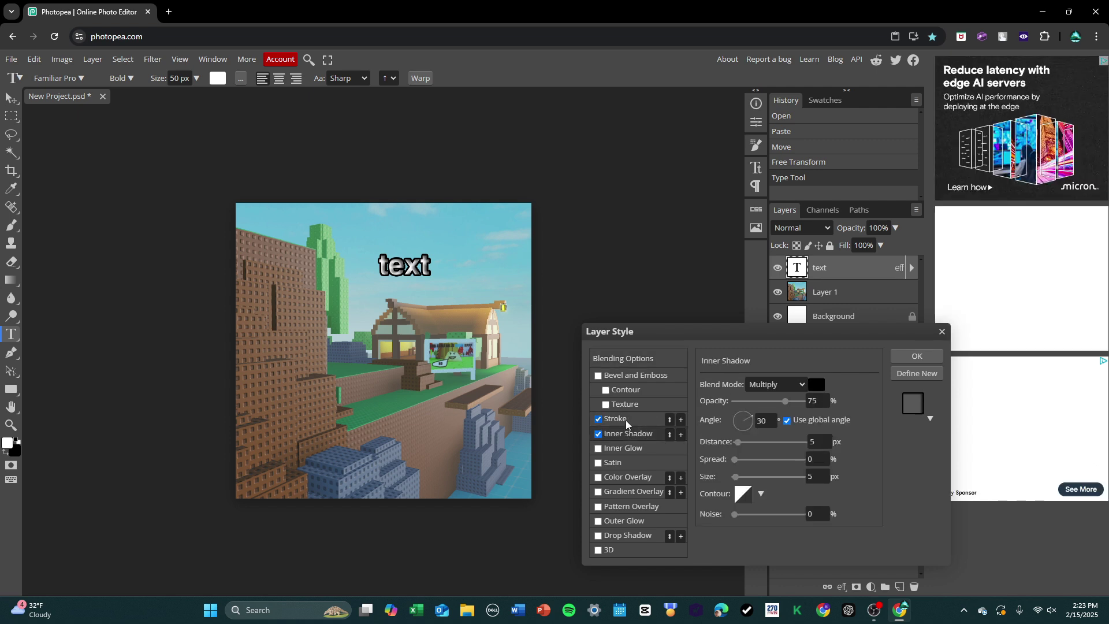
pyautogui.click(626, 421)
pyautogui.click(599, 434)
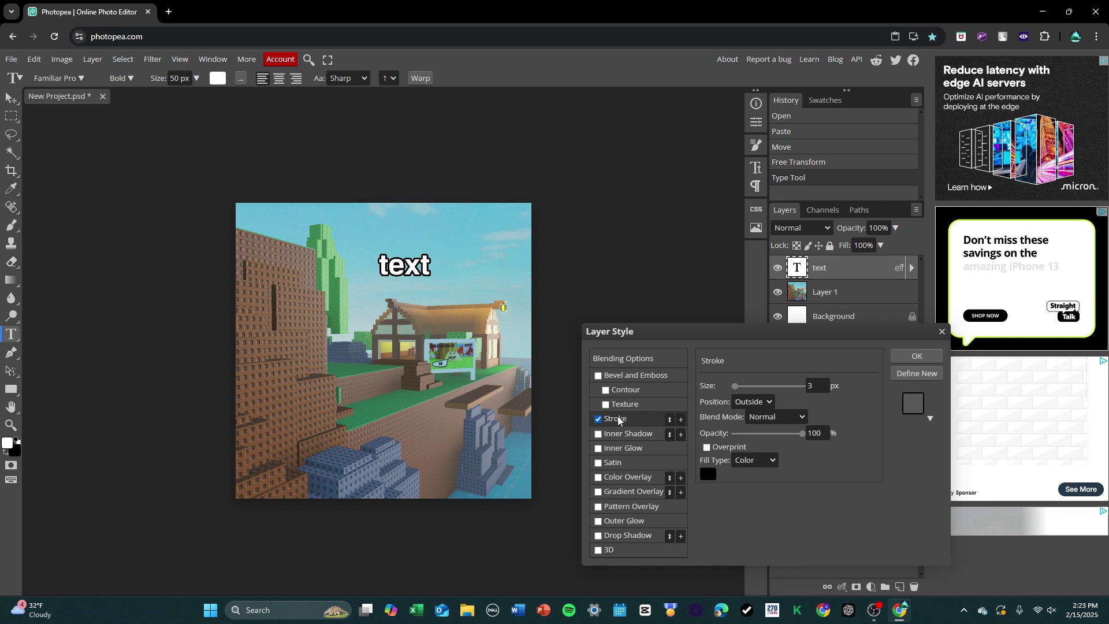
pyautogui.click(621, 529)
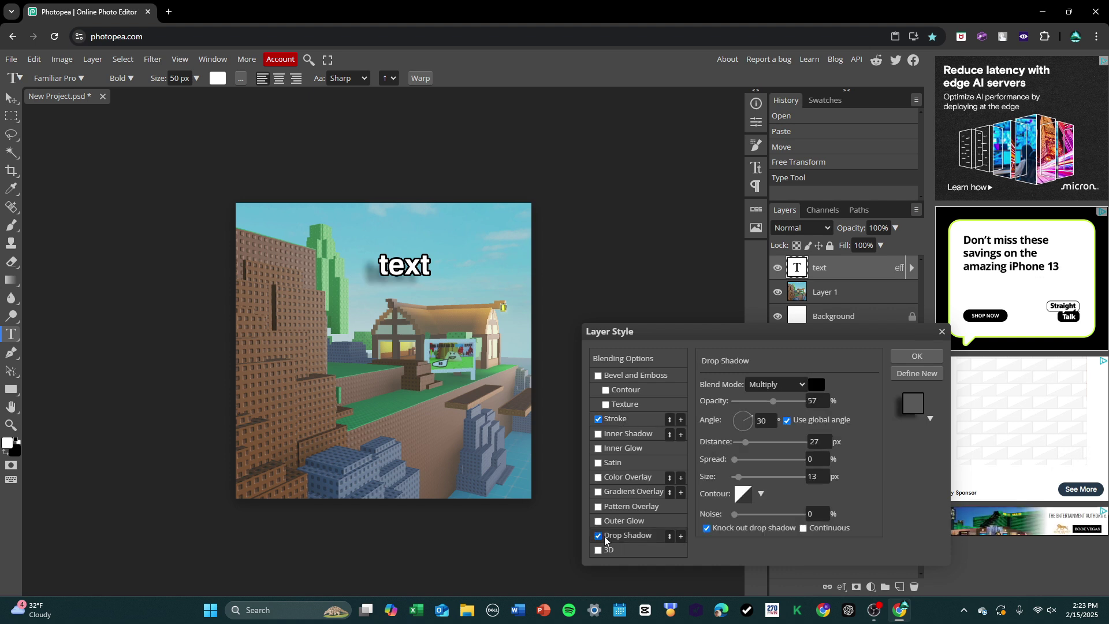
pyautogui.click(598, 535)
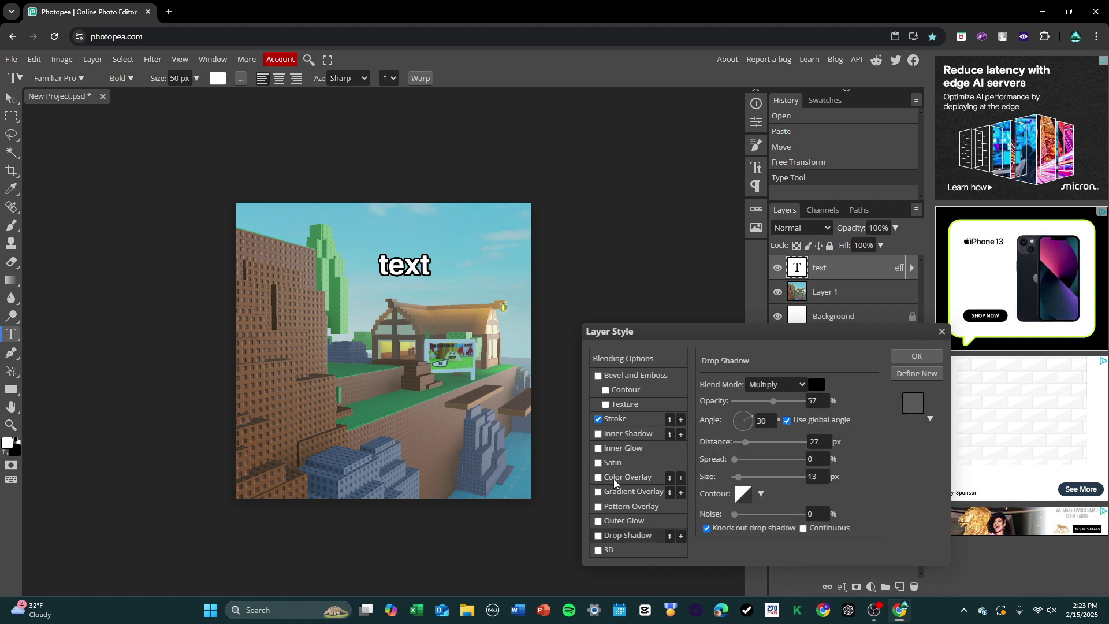
pyautogui.click(626, 418)
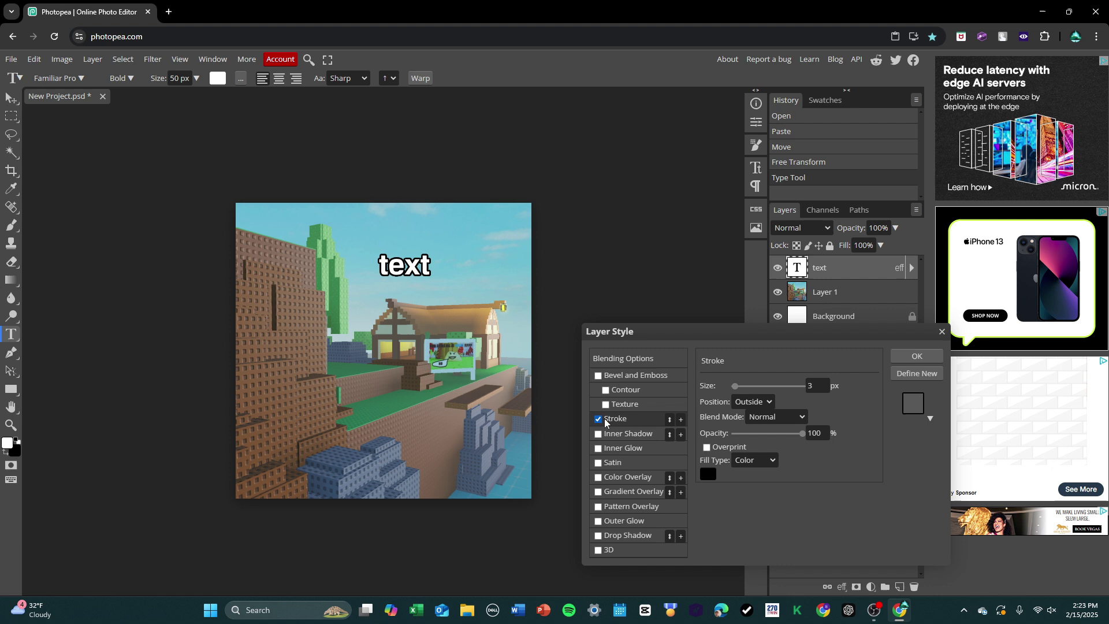
# Step: Set the Stroke size to 2 px and apply the style
pyautogui.doubleClick(817, 384)
pyautogui.write('2')
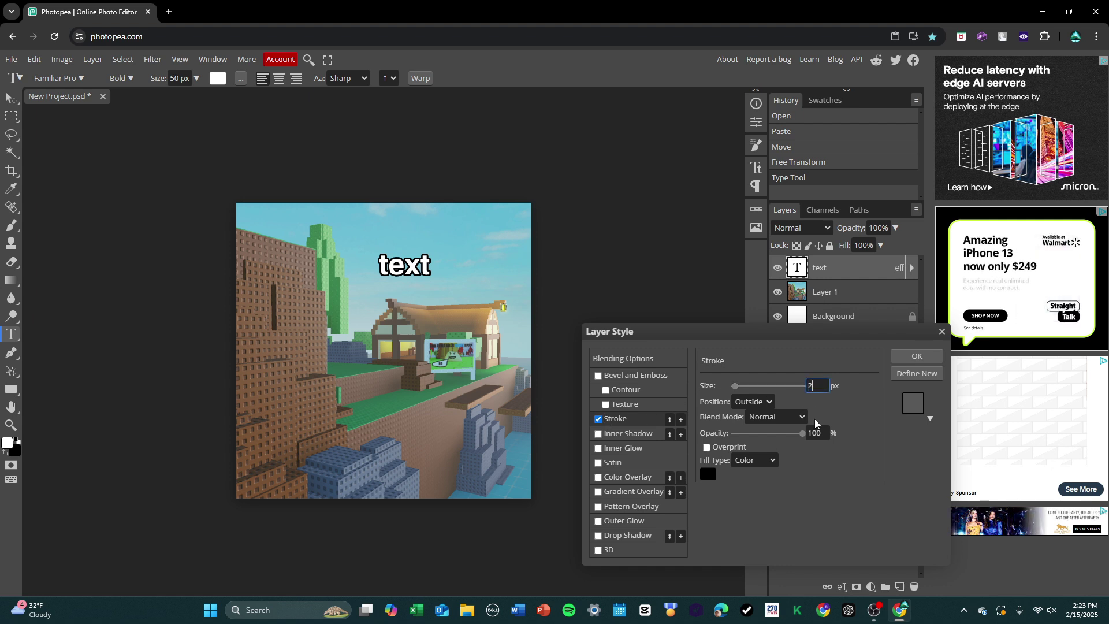
pyautogui.click(837, 432)
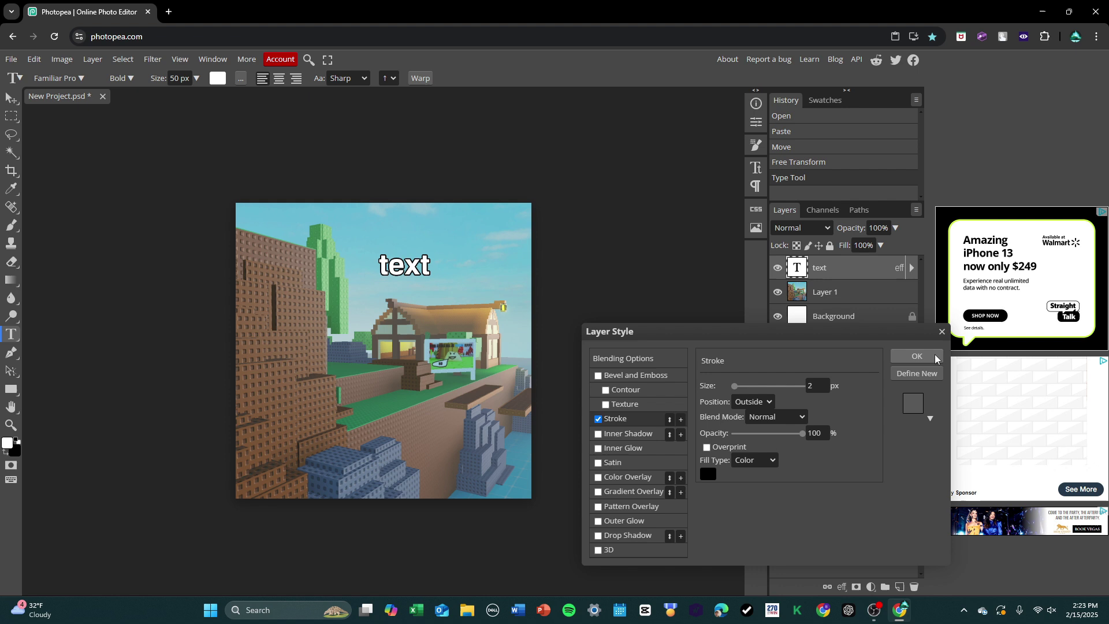
pyautogui.click(934, 355)
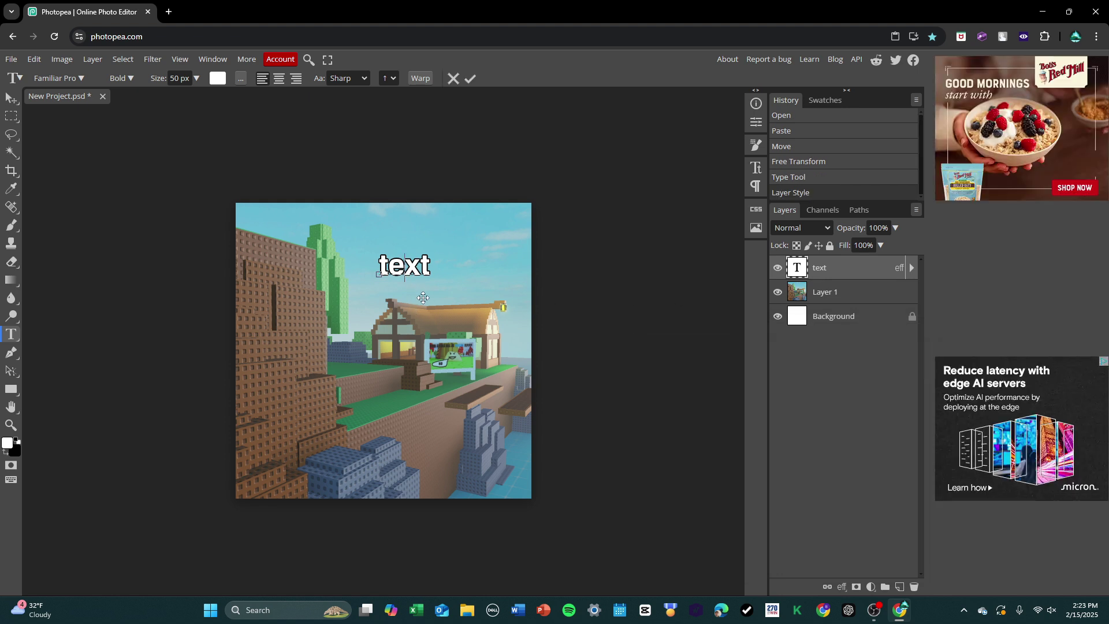
# Step: Move the text slightly up-right and select all its characters for replacing
pyautogui.moveTo(423, 298)
pyautogui.mouseDown()
pyautogui.moveTo(442, 271)
pyautogui.moveTo(458, 306)
pyautogui.moveTo(437, 284)
pyautogui.mouseUp()
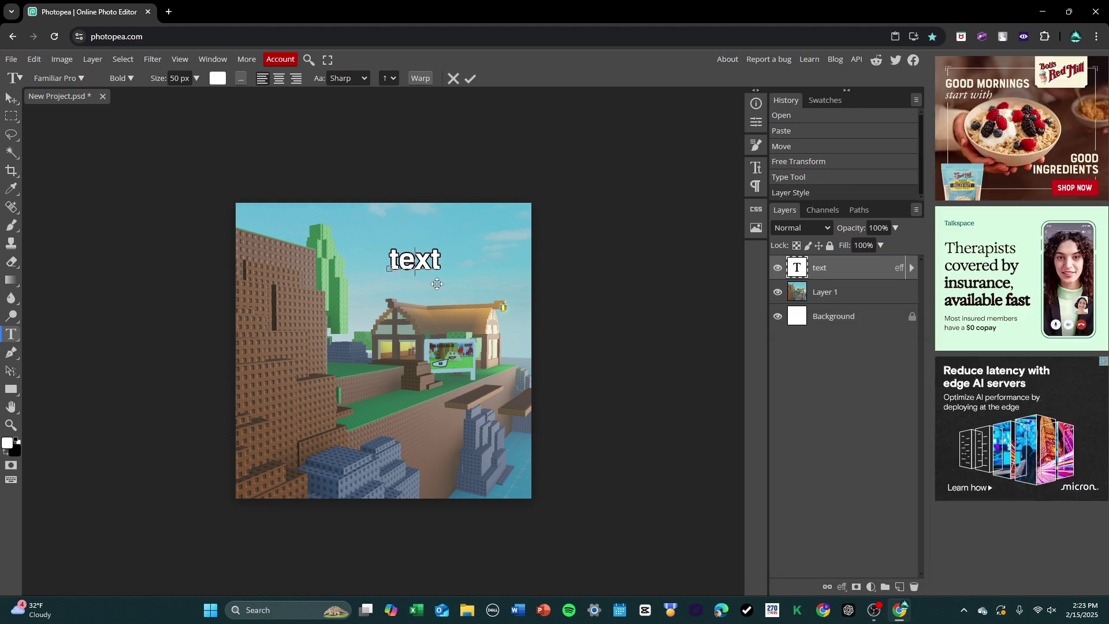
pyautogui.hotkey('ctrl', 'a')
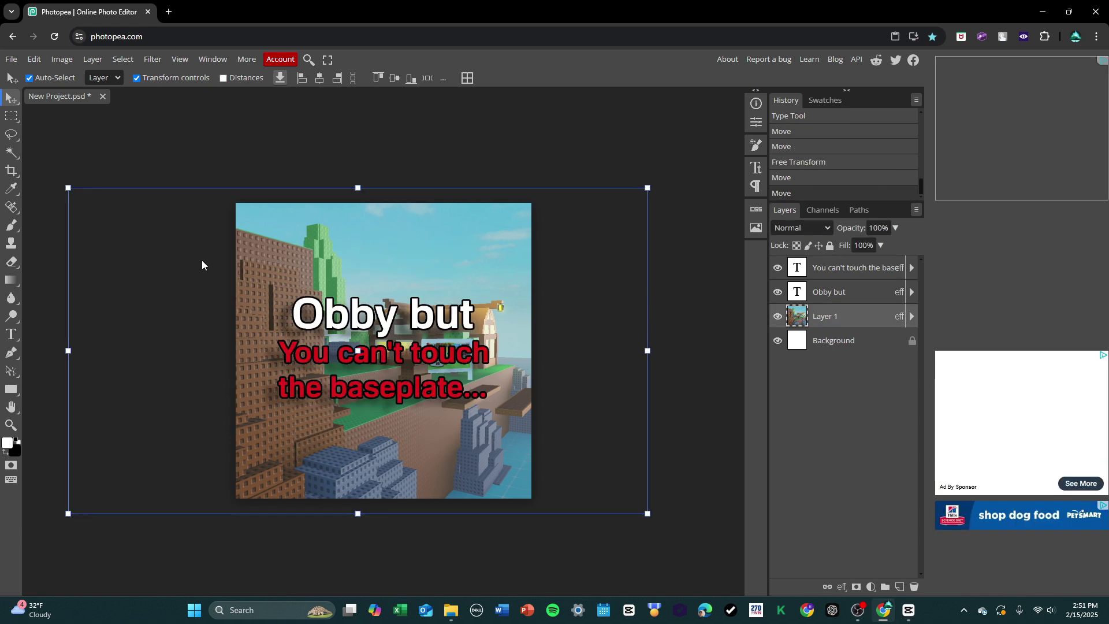
# Step: Select the background screenshot layer, Layer 1
pyautogui.click(519, 160)
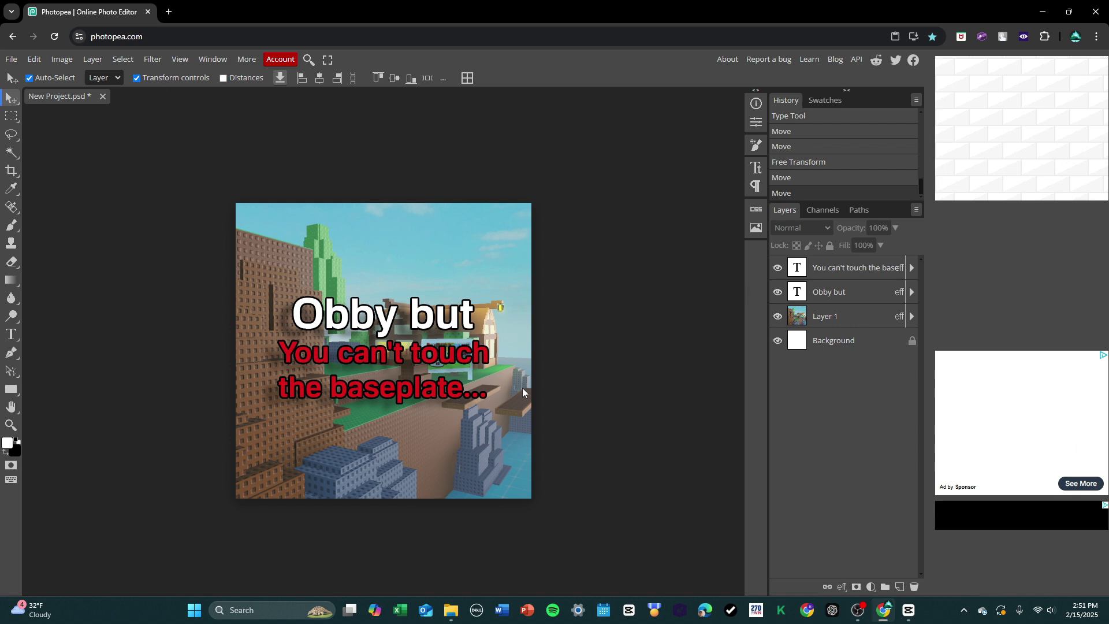
pyautogui.click(468, 455)
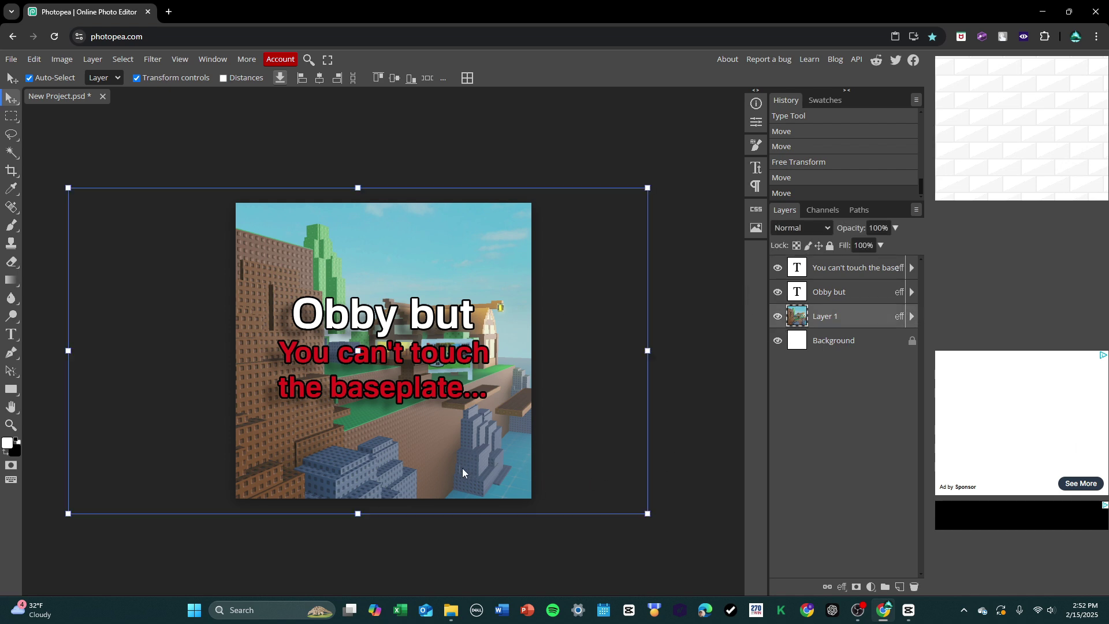
pyautogui.click(694, 173)
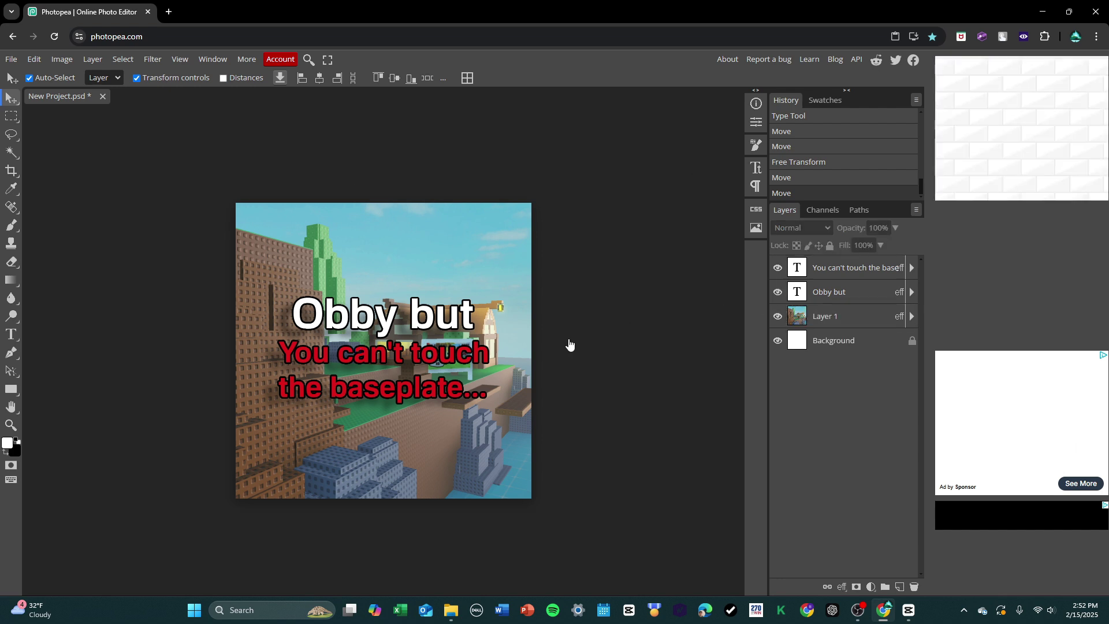
pyautogui.click(508, 255)
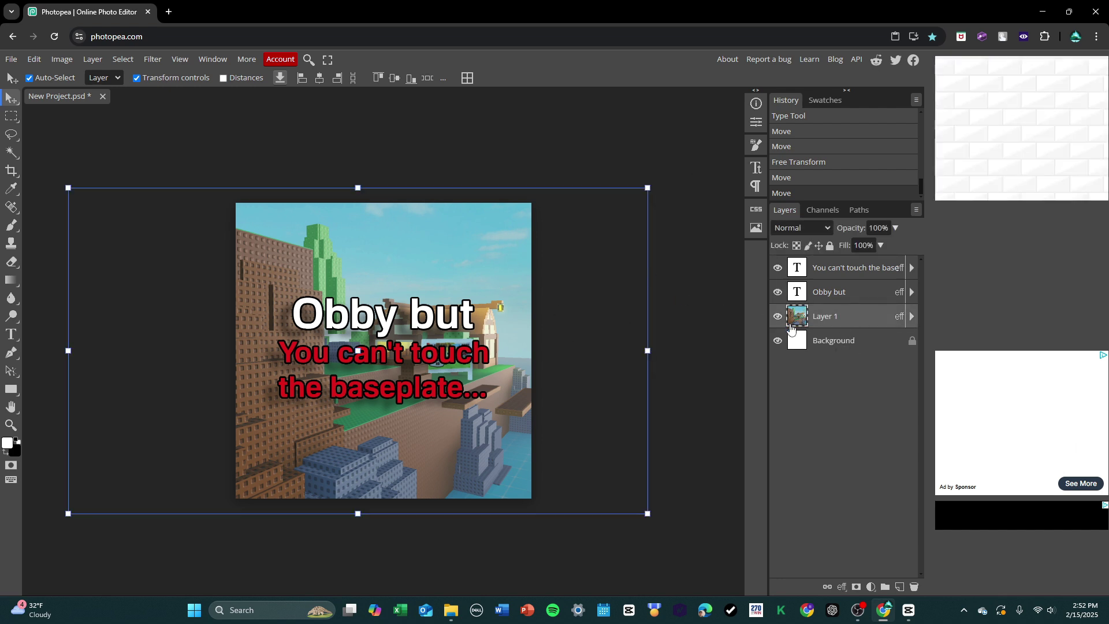
# Step: Apply Filter > Blur > Gaussian Blur with a 2.3 px radius to Layer 1
pyautogui.click(154, 59)
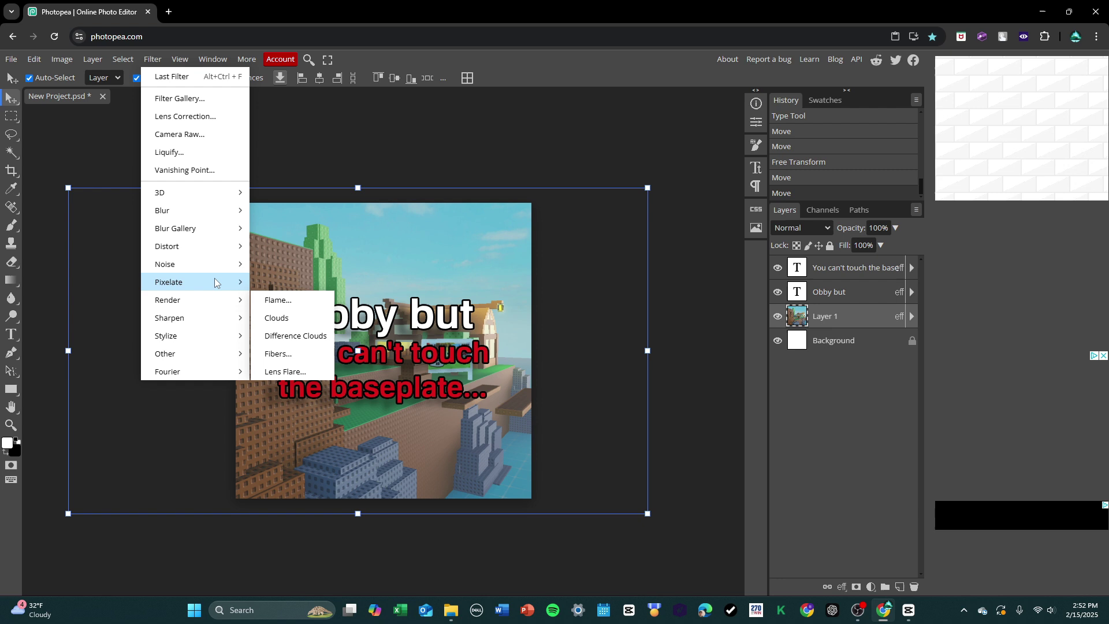
pyautogui.moveTo(210, 218)
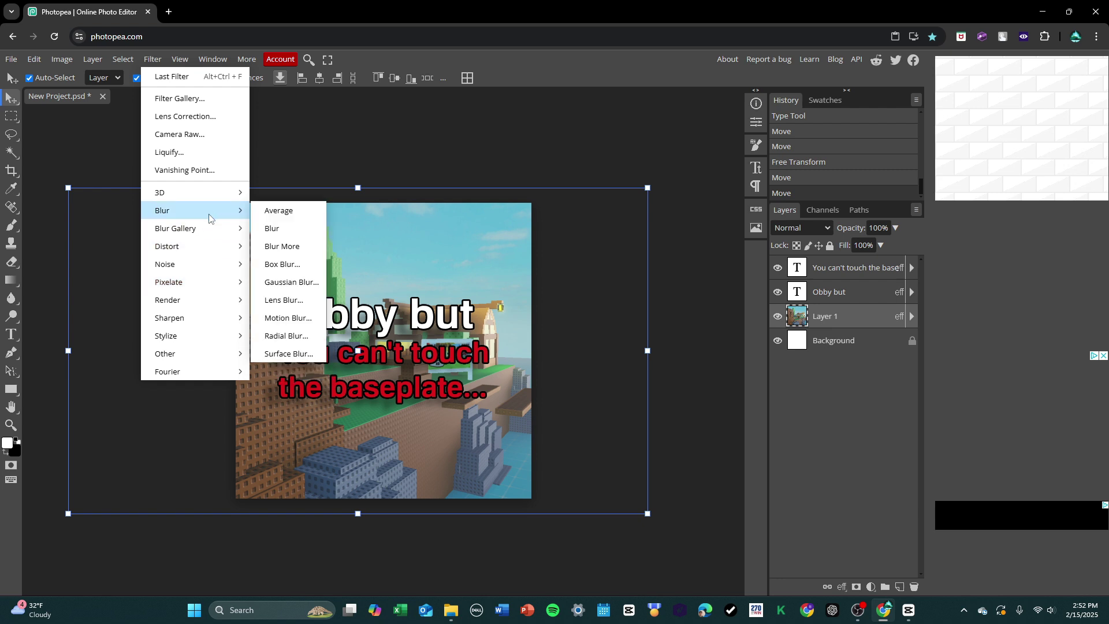
pyautogui.click(298, 293)
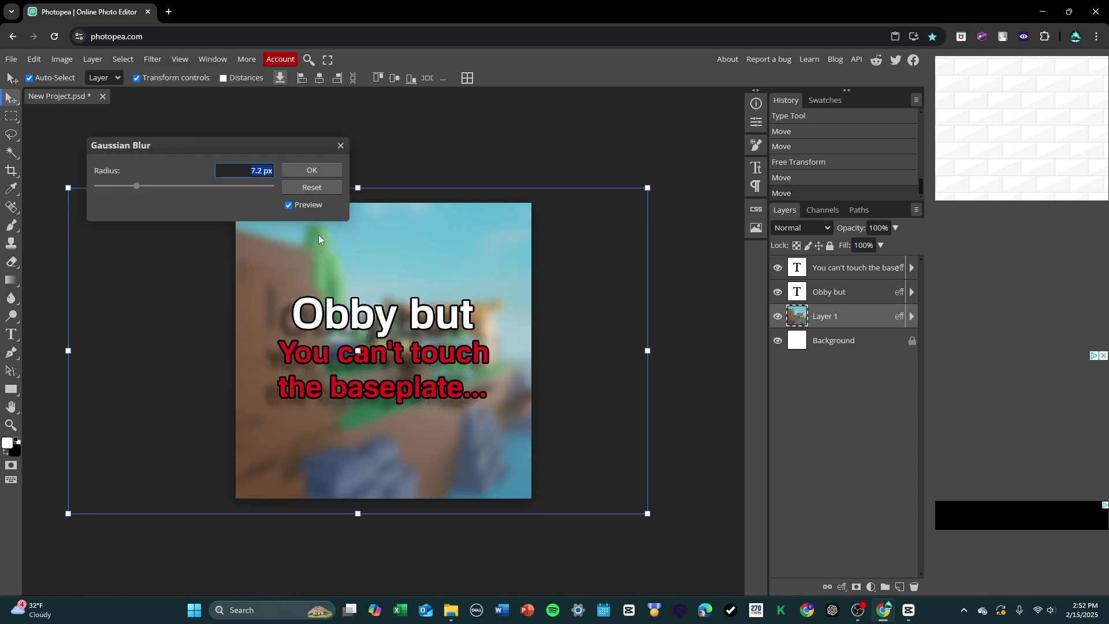
pyautogui.moveTo(148, 189); pyautogui.dragTo(122, 187)
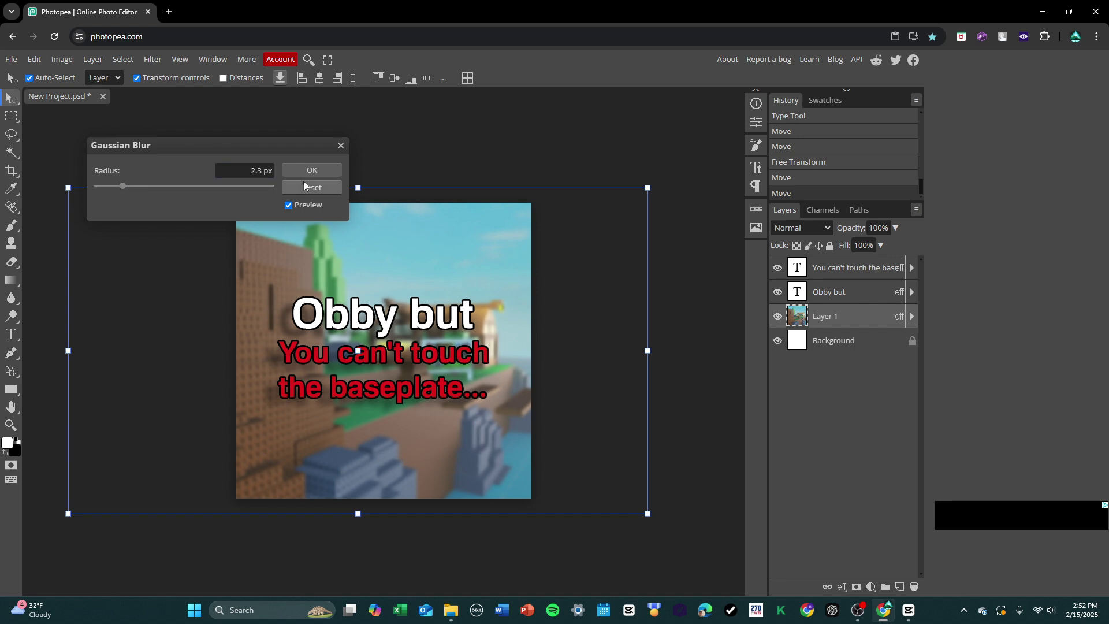
pyautogui.click(310, 169)
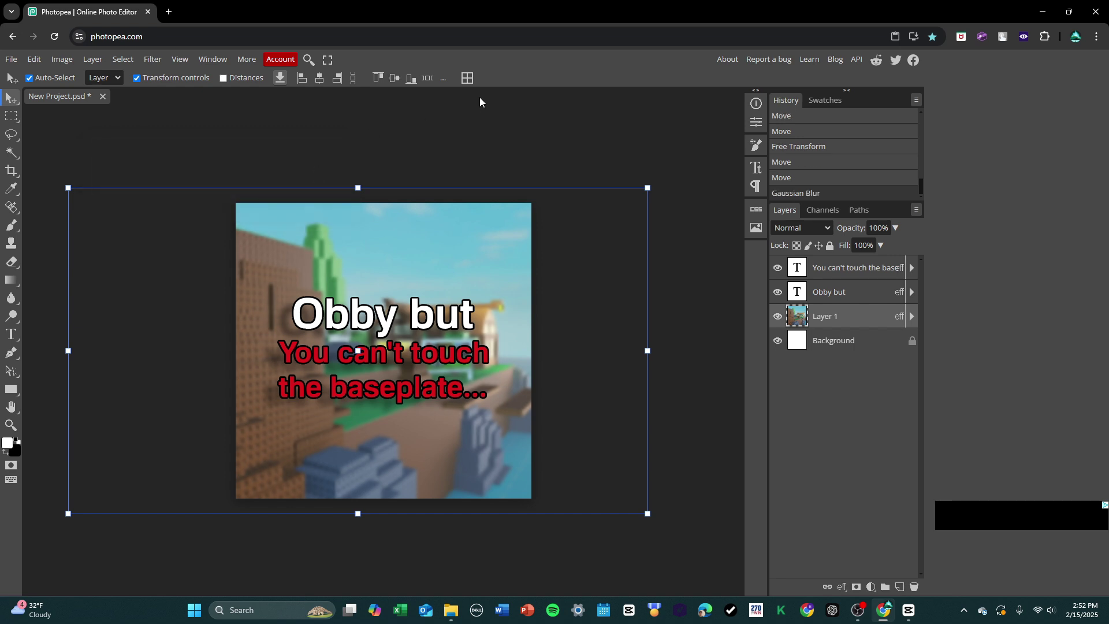
# Step: Deselect the blurred screenshot layer to prepare for adding the noob character
pyautogui.click(152, 161)
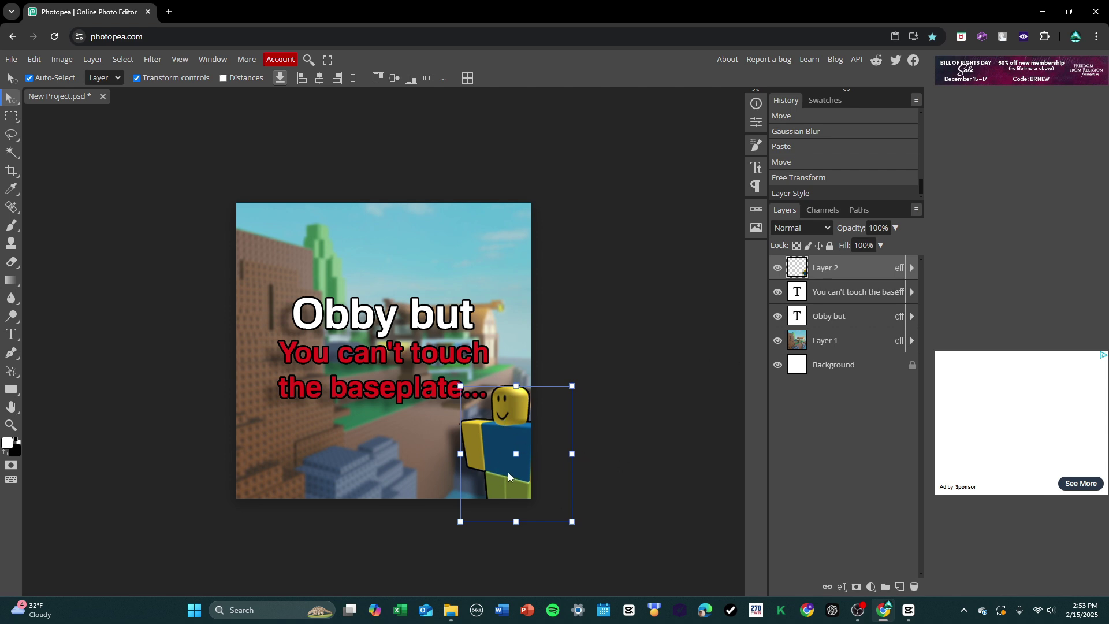
pyautogui.click(591, 420)
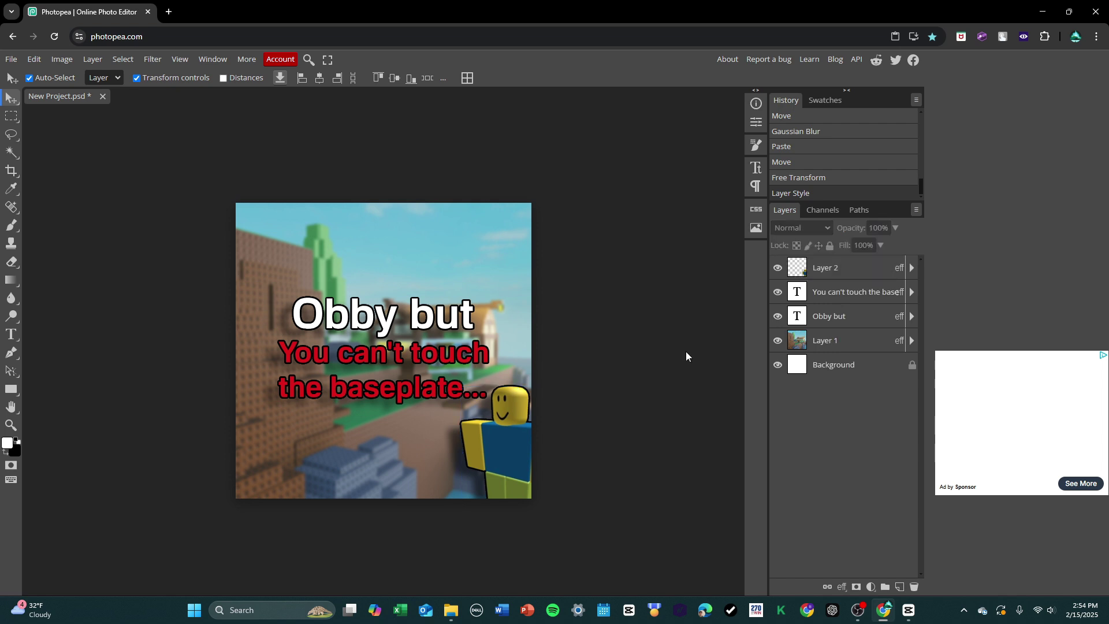